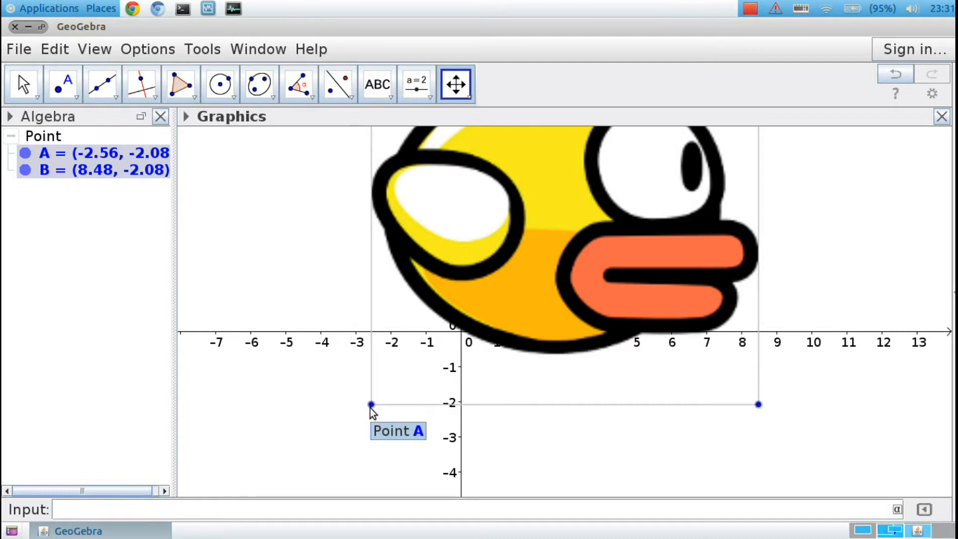
Shrink the bird image around the origin by moving corner A to about (-1.06, -0.7) and corner B to about (0.74, -0.72).
key(Escape)
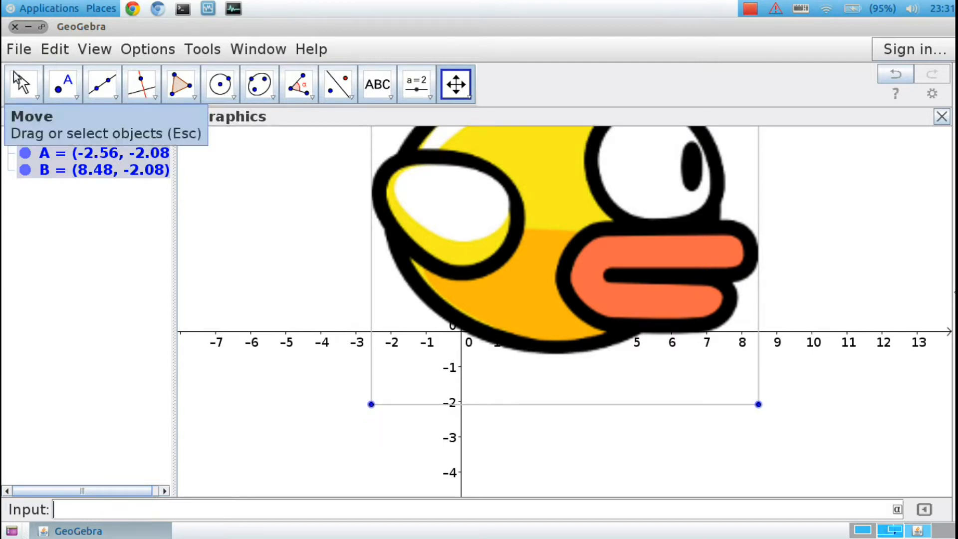
drag(377, 405, 427, 408)
drag(758, 404, 457, 334)
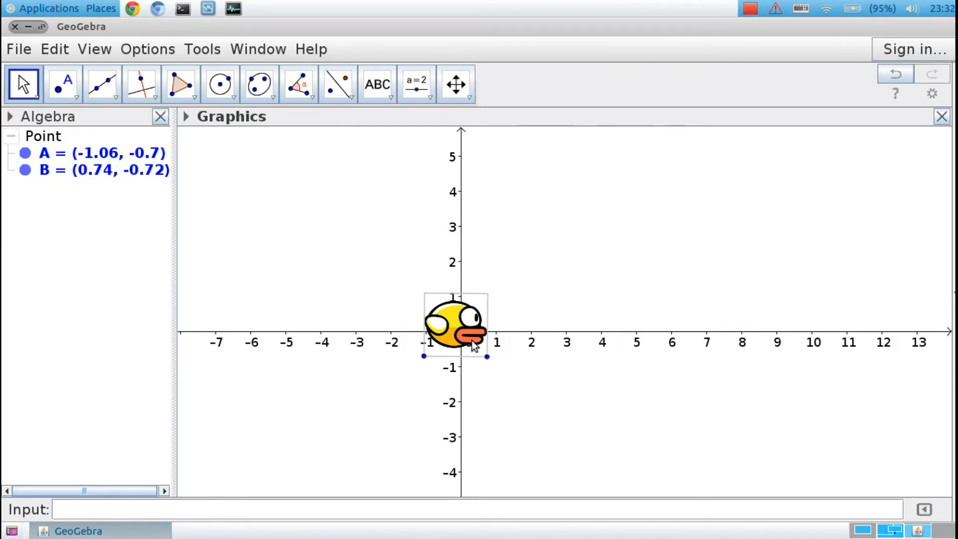
Rename the bird image as flepibed in its object properties.
right_click(457, 334)
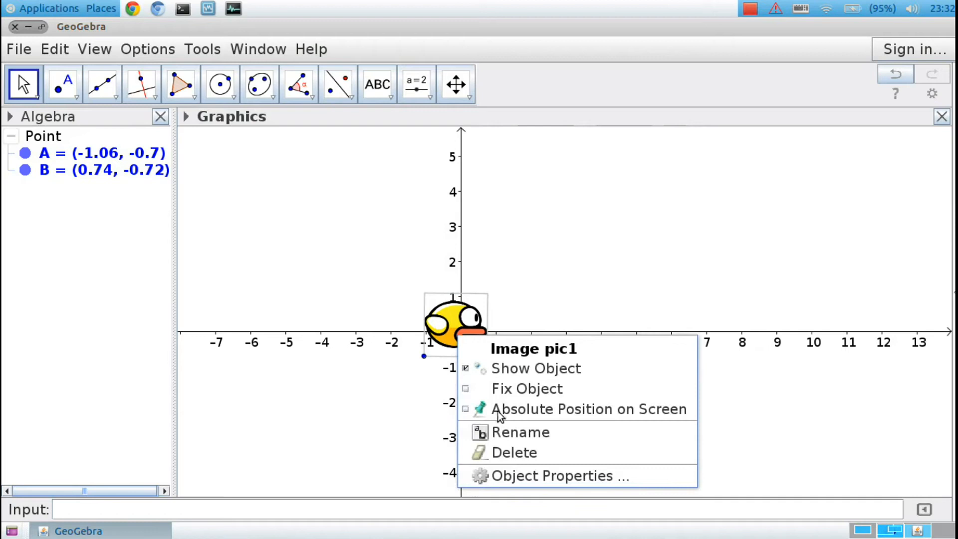
click(517, 475)
key(BackSpace)
key(BackSpace)
key(BackSpace)
key(BackSpace)
text(flepibed)
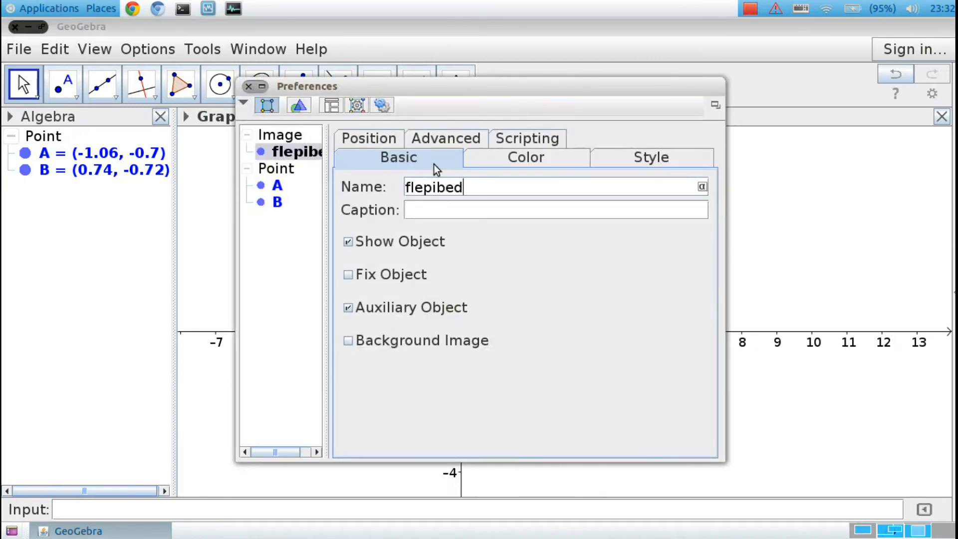
click(250, 89)
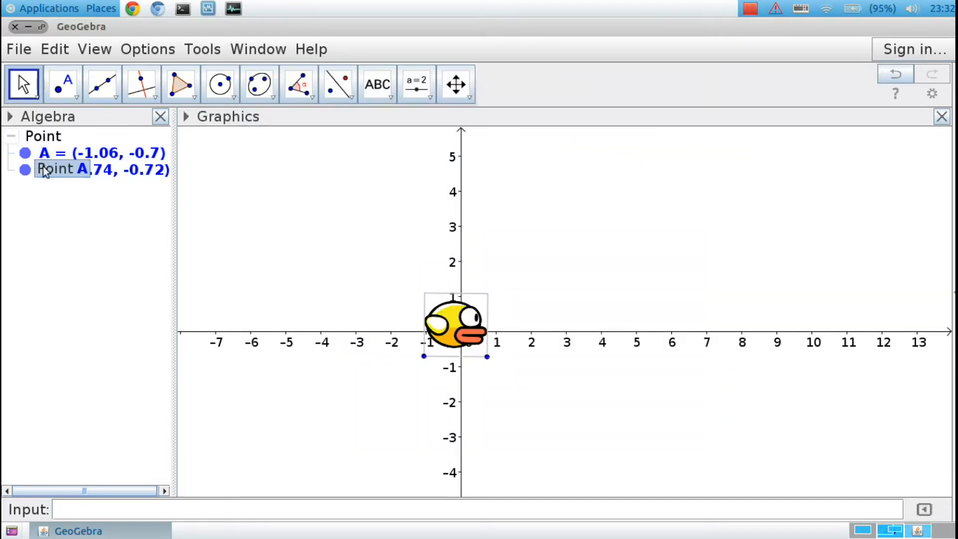
Show auxiliary objects in the Algebra view.
click(13, 117)
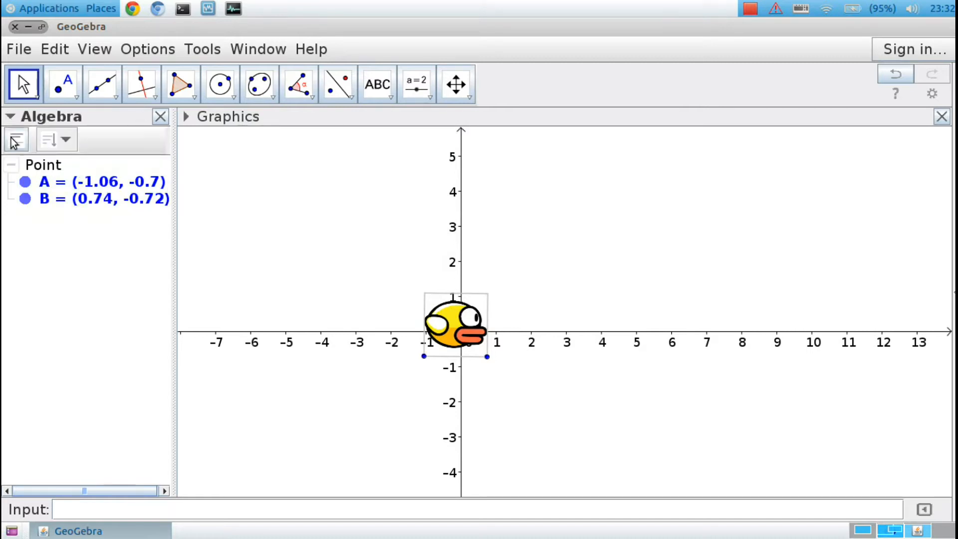
right_click(63, 217)
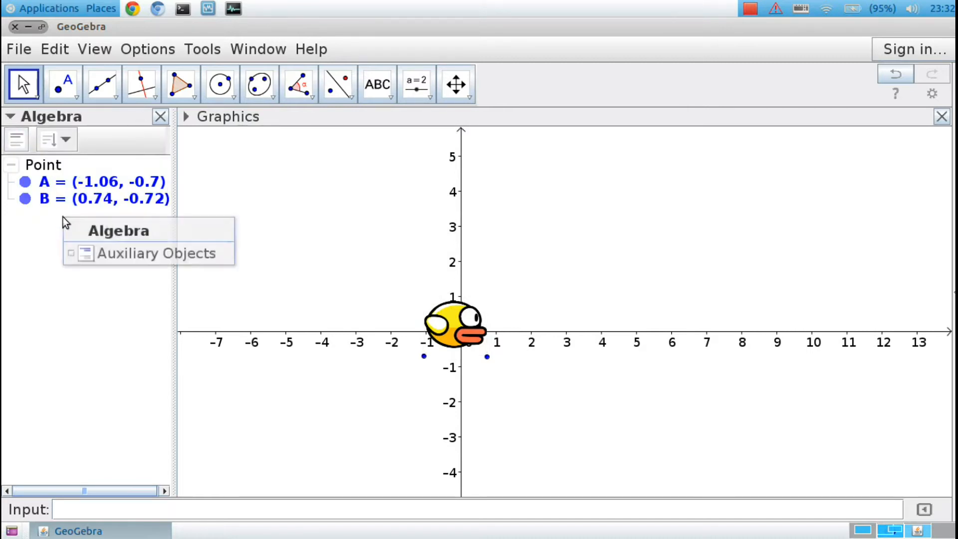
click(102, 257)
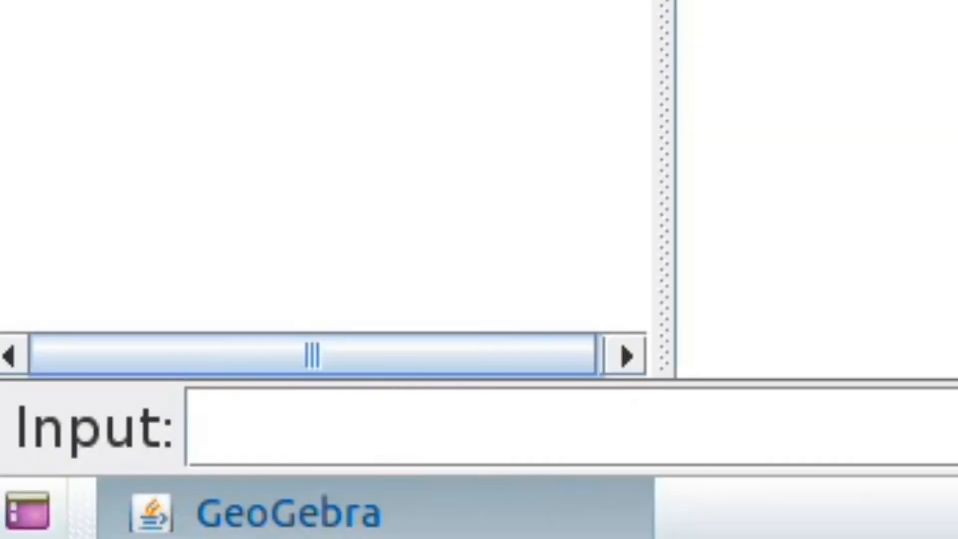
Define the function f(x)=sin(x).
text(f(x)=s)
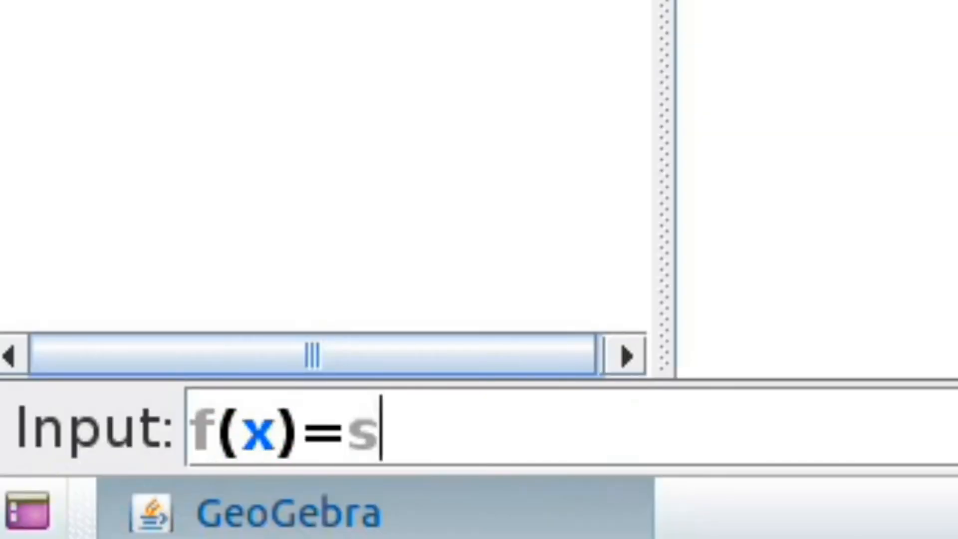
text(in(x)
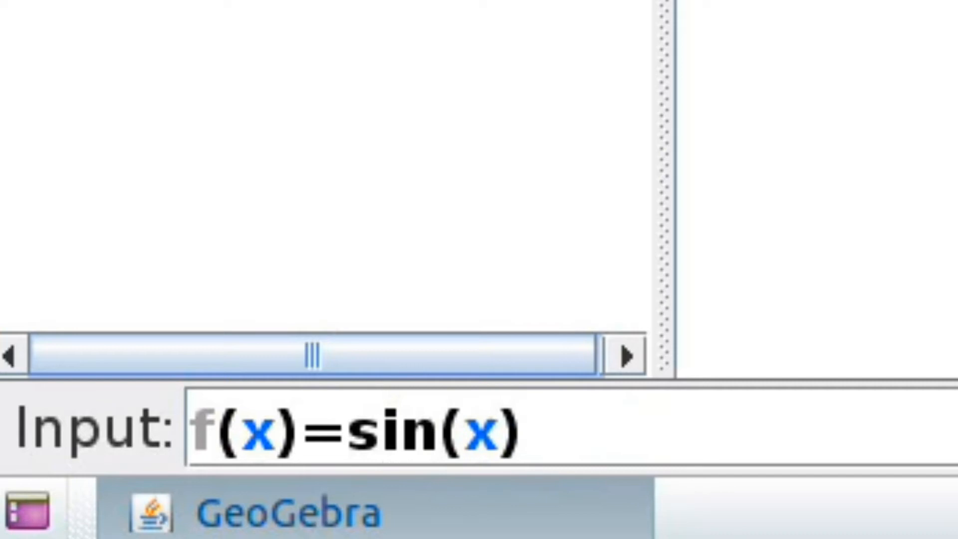
key(Return)
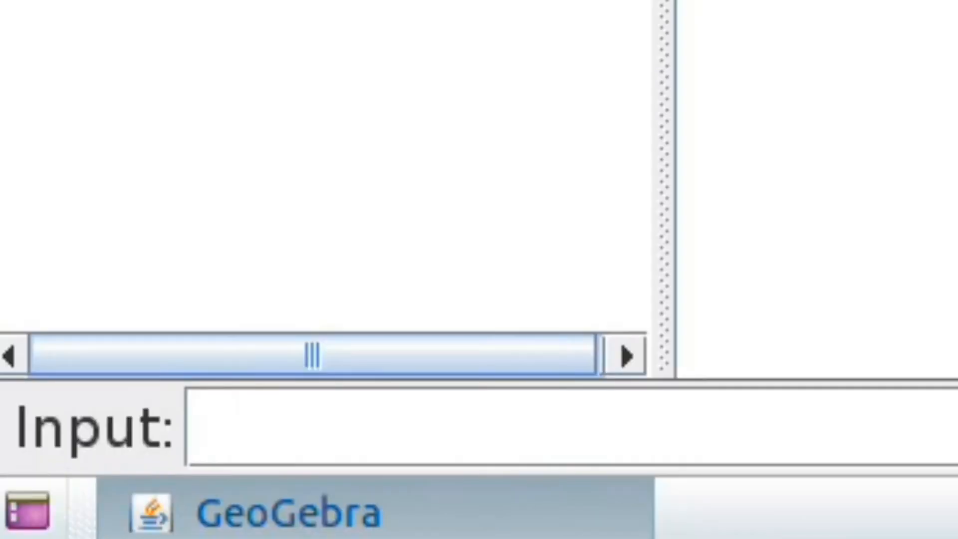
Create the point P=(t,f(t)) with a slider for t, and move the slider to t = -5.
text(P)
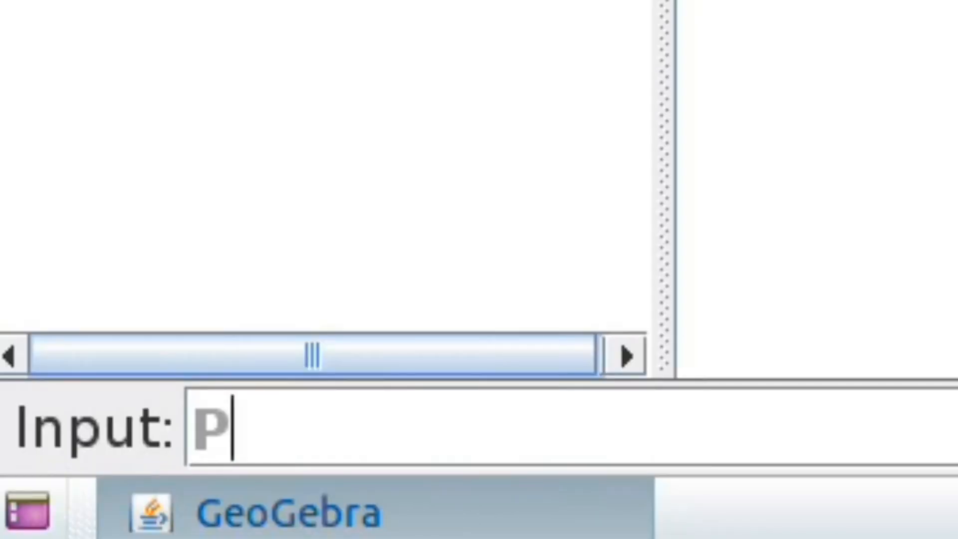
text(=(t)
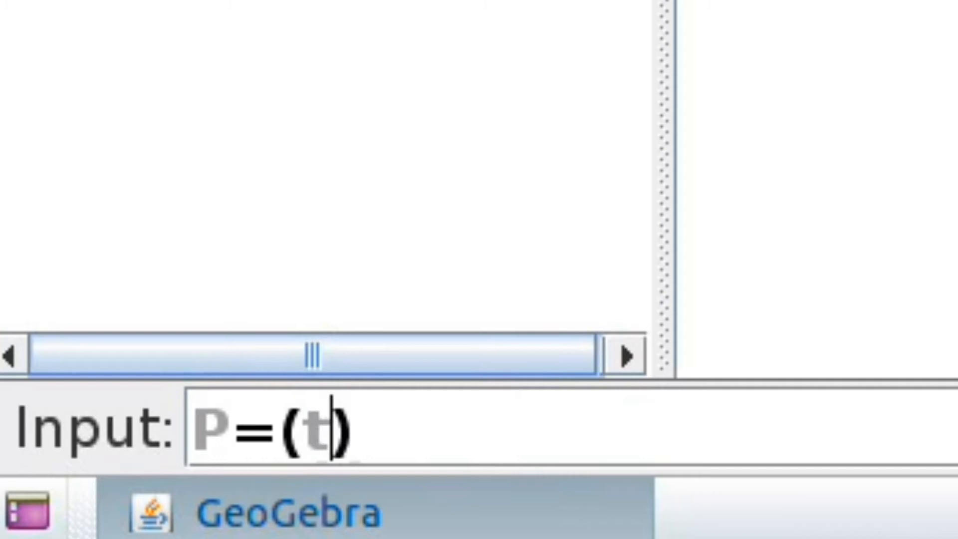
text(,f(t)
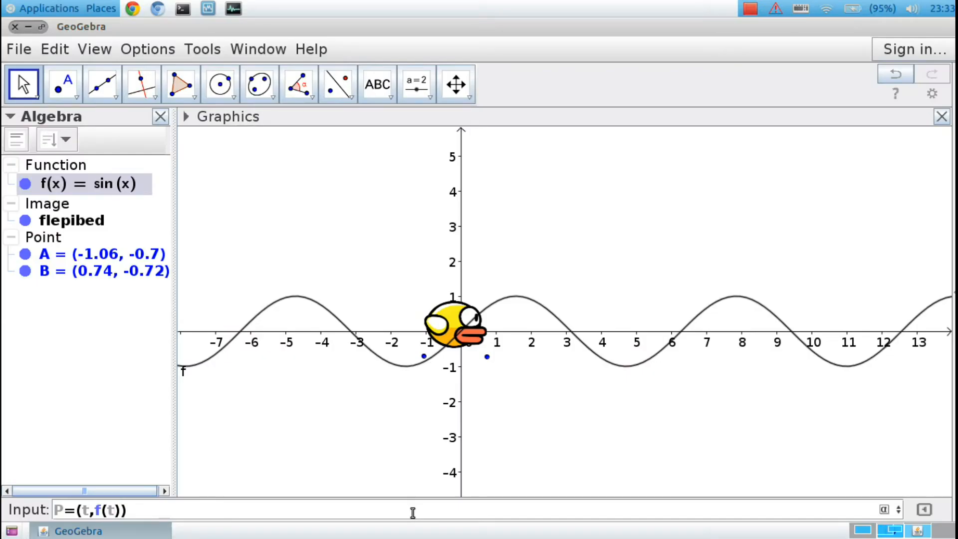
key(Return)
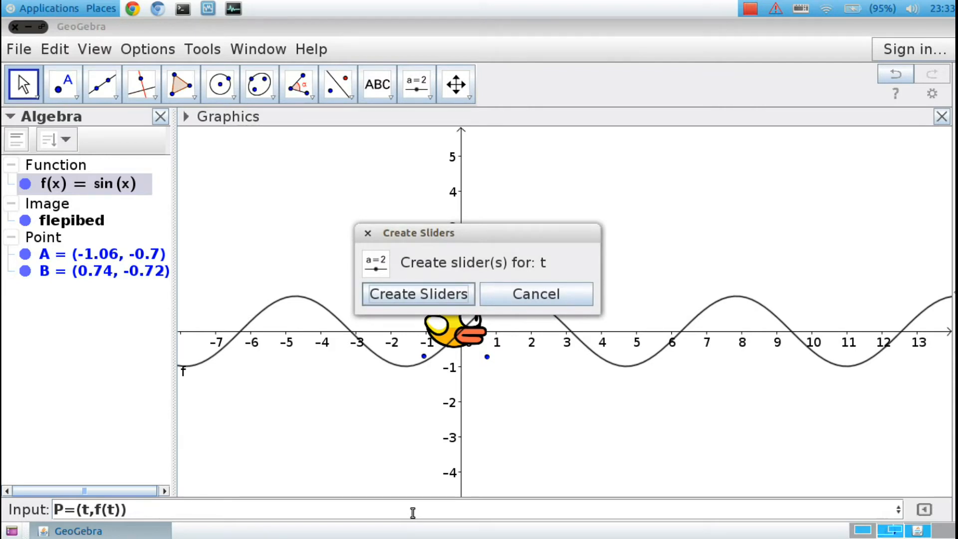
click(433, 298)
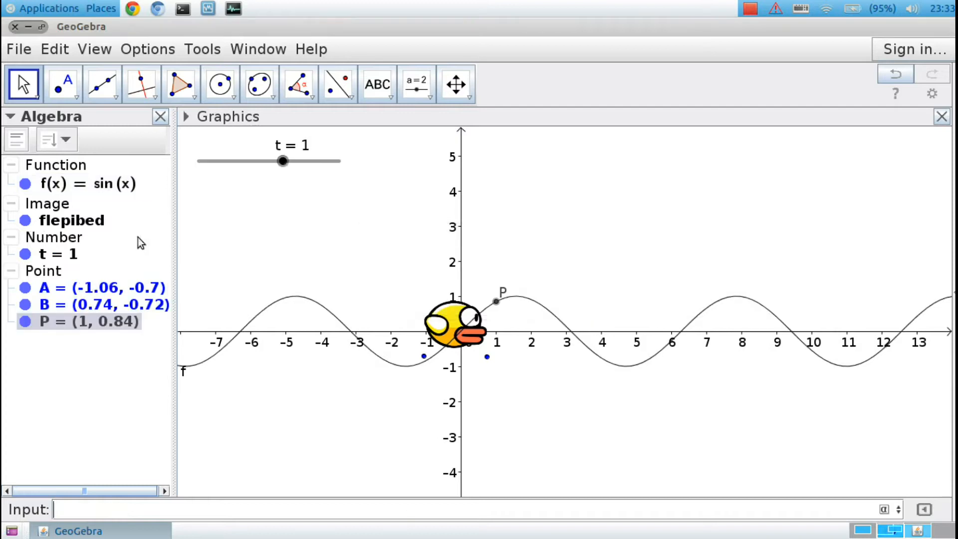
click(283, 161)
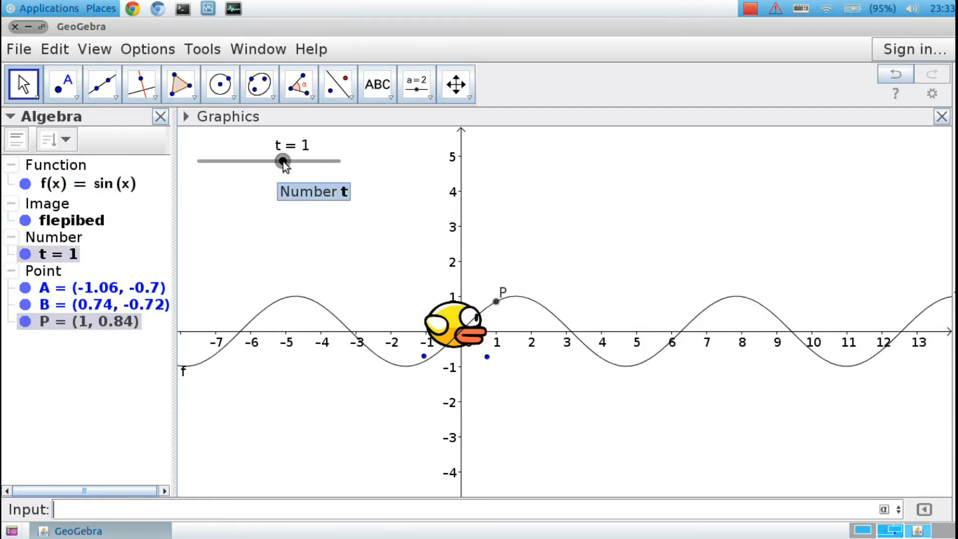
drag(284, 162, 193, 201)
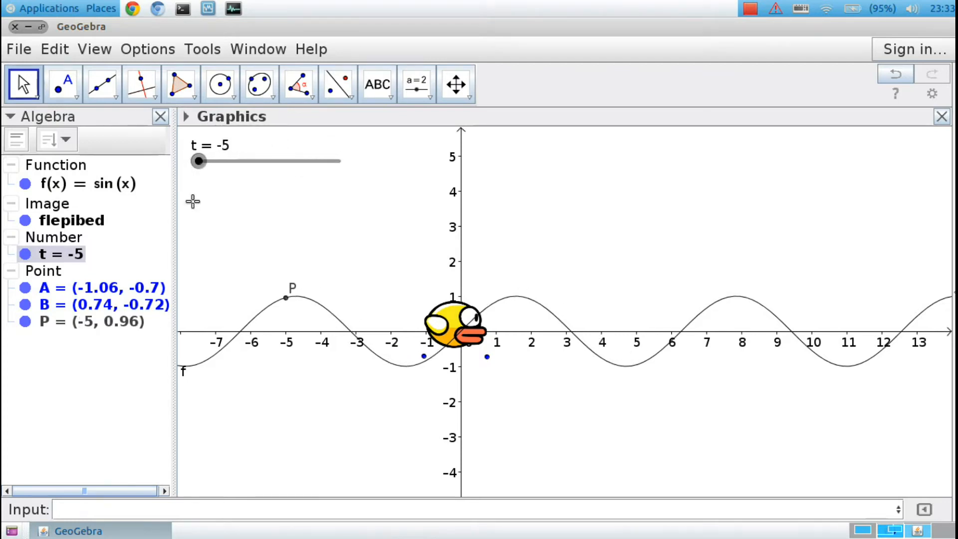
Create a copy of the flepibed image translated by P using the Translate command.
click(502, 508)
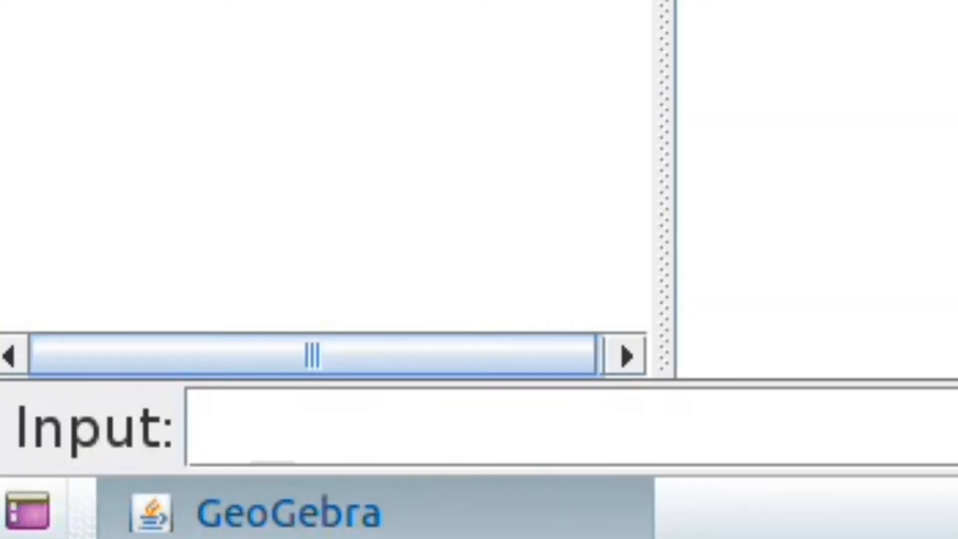
text(Tra)
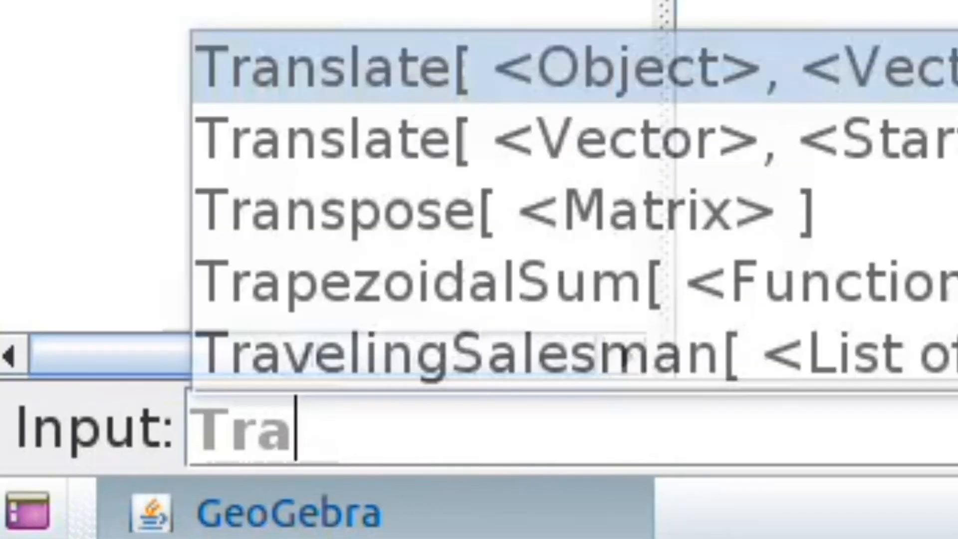
text(nslate)
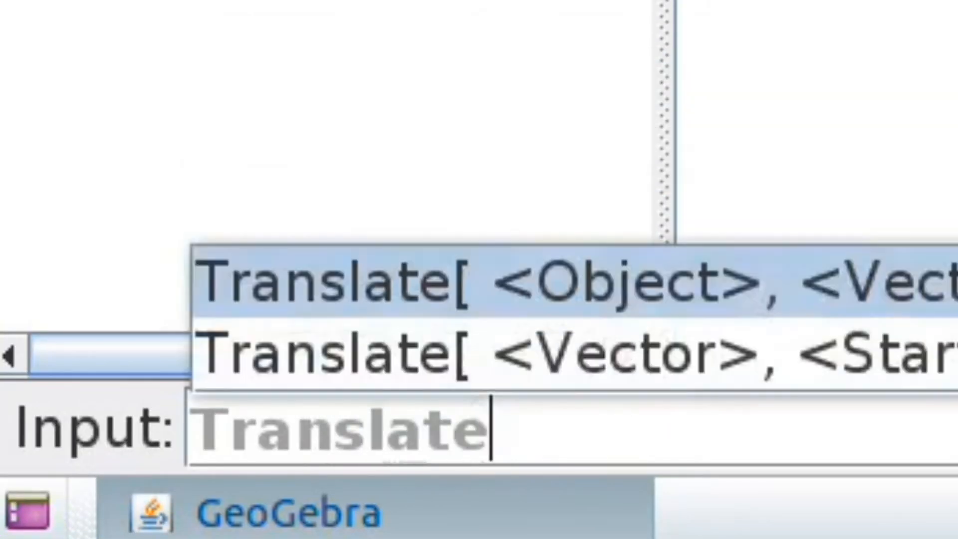
text([flepibed,)
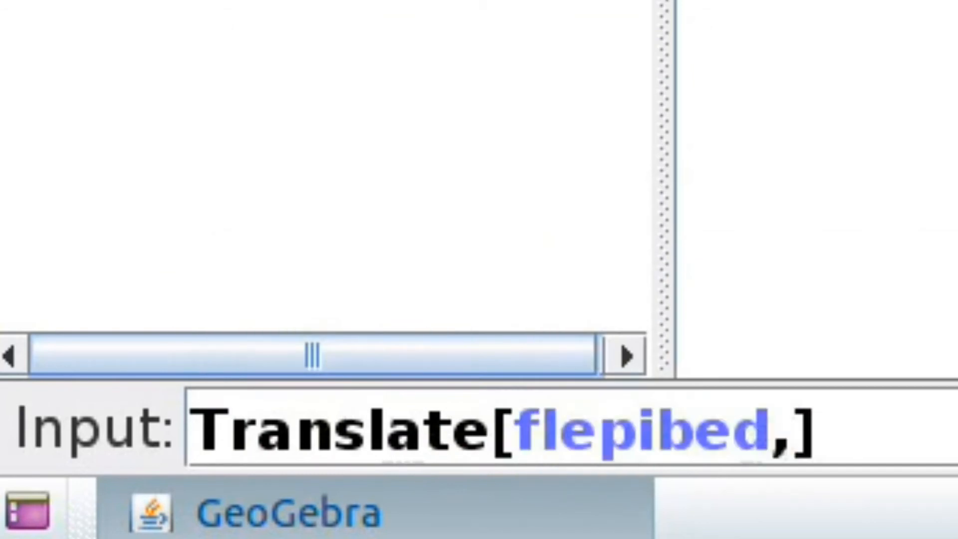
key(Return)
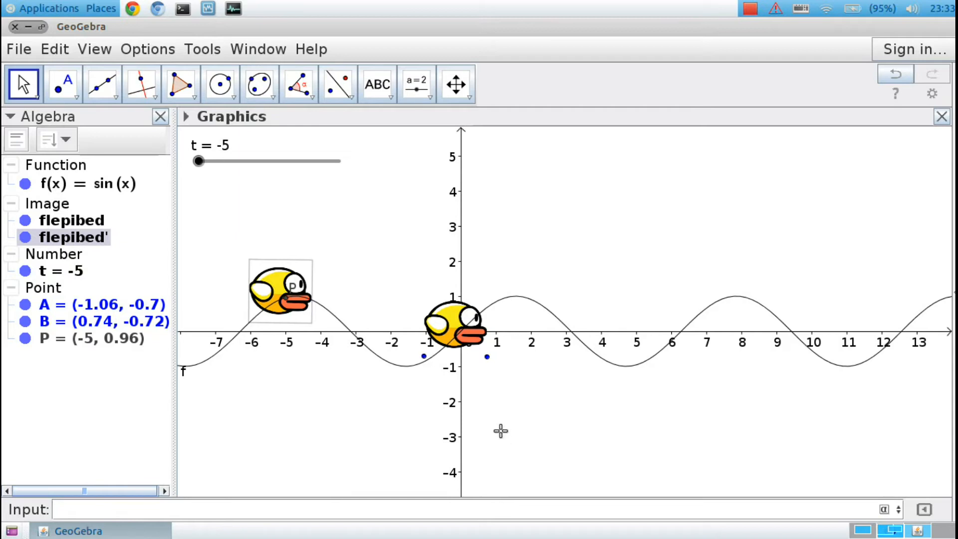
Move the t slider to about -4.8 and turn on its animation.
mouse_move(198, 164)
mouse_down()
mouse_move(346, 184)
mouse_move(284, 163)
mouse_move(202, 161)
mouse_up()
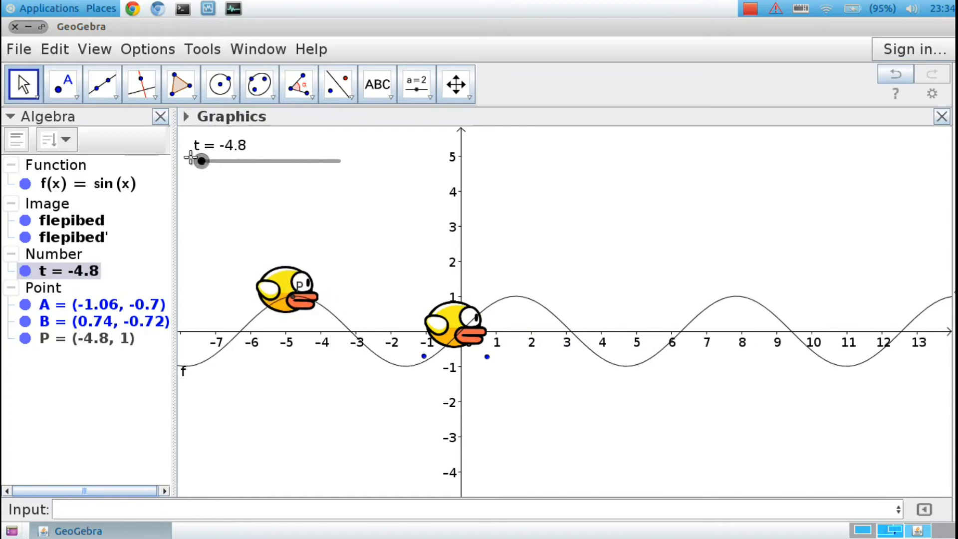
right_click(201, 161)
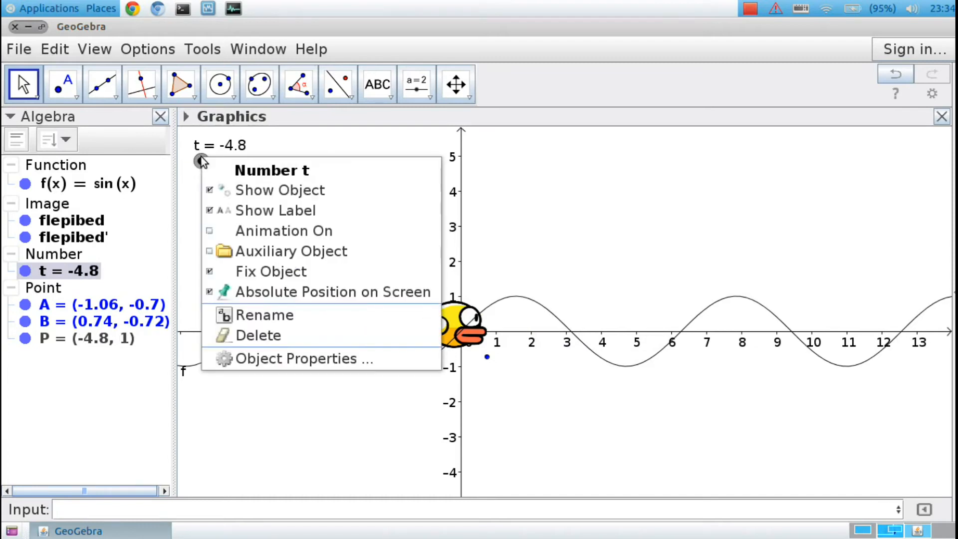
click(232, 231)
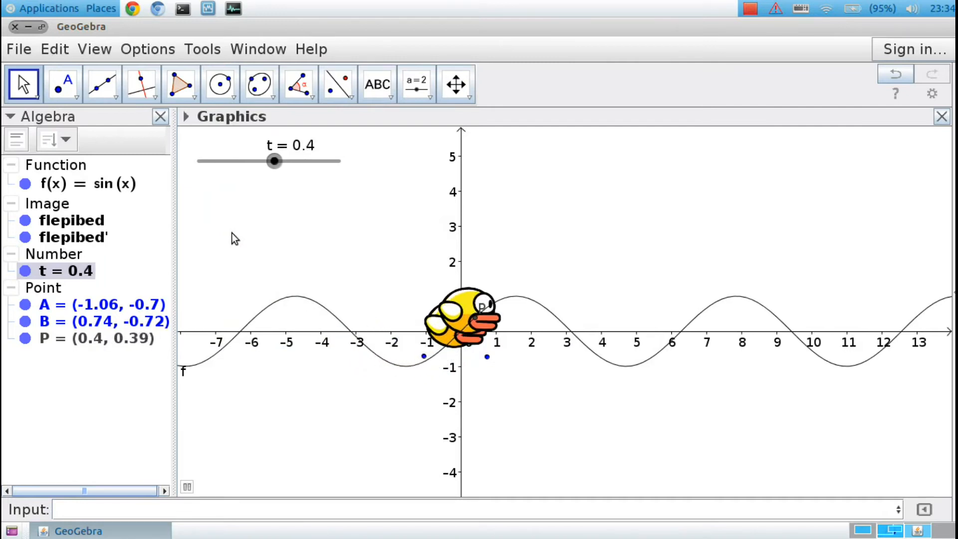
Hide points A, B and P and the original flepibed image, leaving the translated copy shown.
click(25, 321)
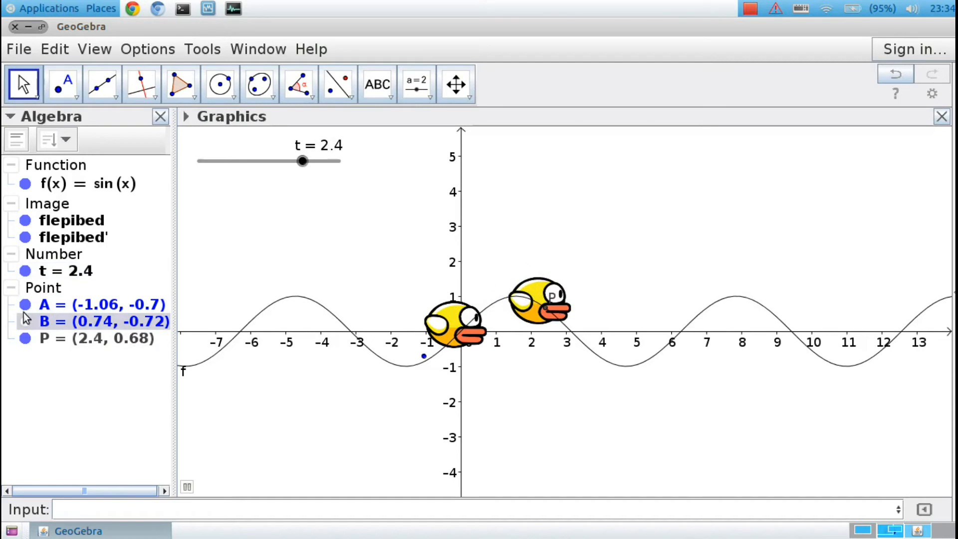
click(25, 304)
click(25, 220)
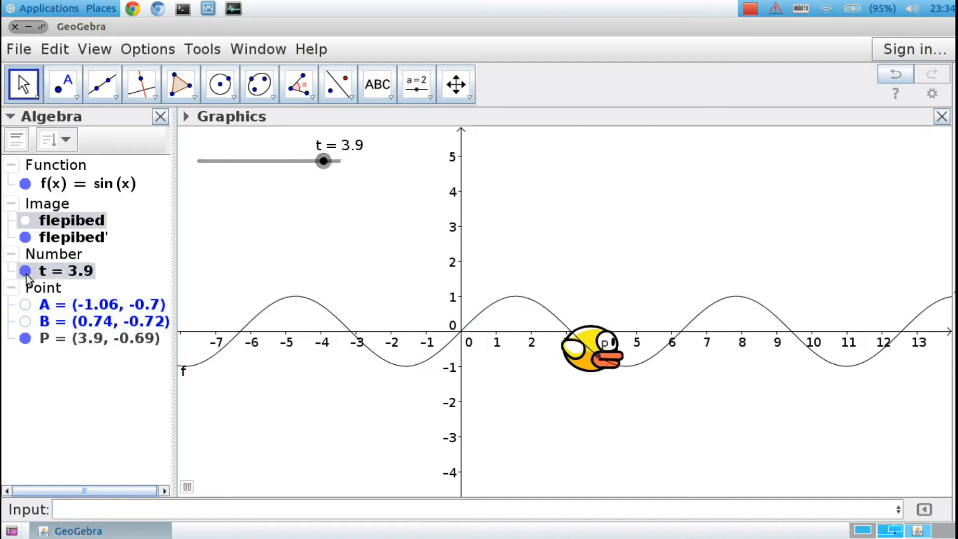
click(25, 338)
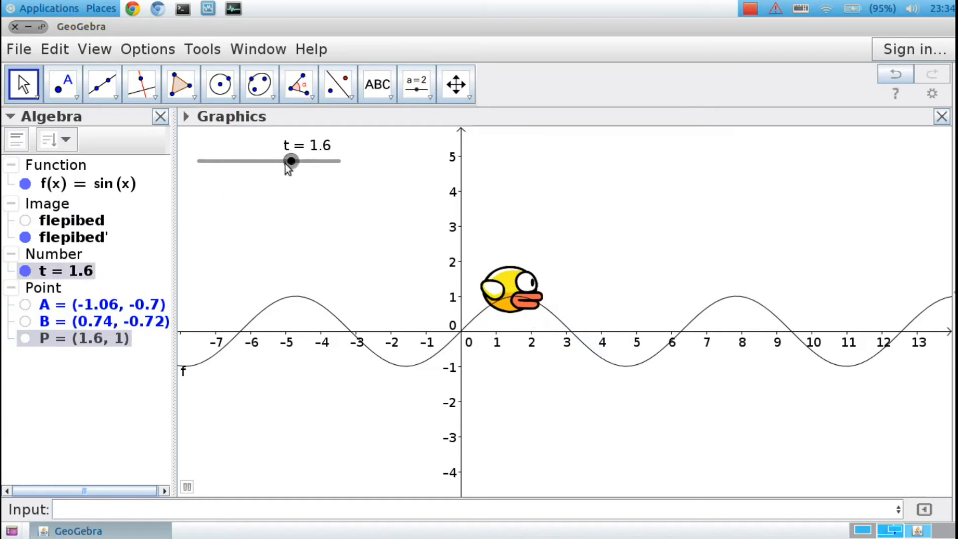
Set the increment of slider t to 0.01 in its object properties.
right_click(286, 163)
click(314, 364)
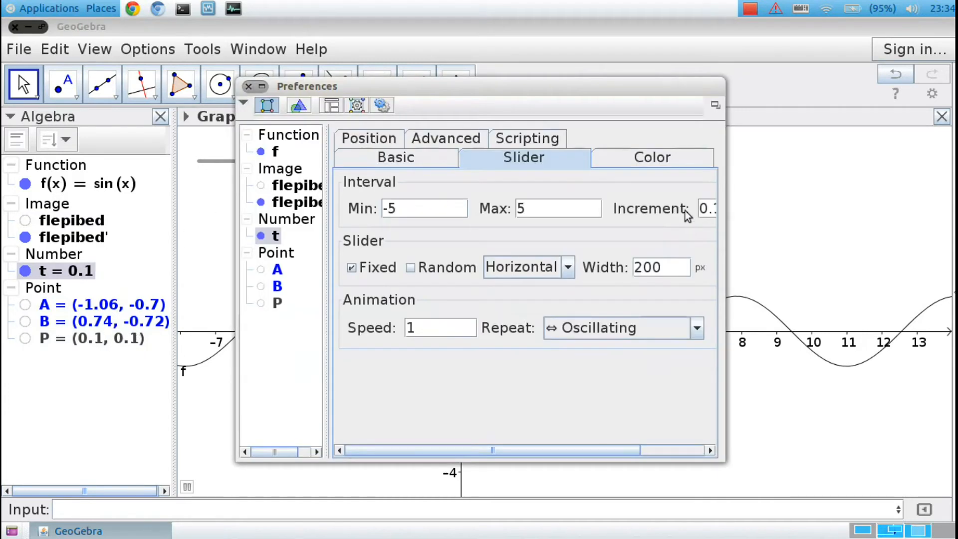
drag(725, 212, 796, 213)
click(714, 190)
text(0)
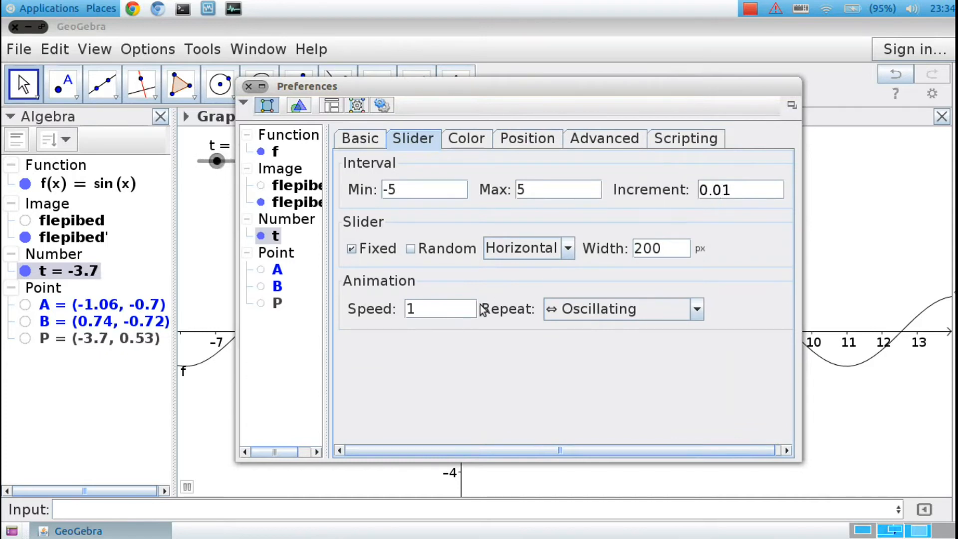
Set the animation of slider t to speed 2 with Increasing repeat, and close the preferences.
click(415, 308)
key(BackSpace)
text(2)
click(585, 309)
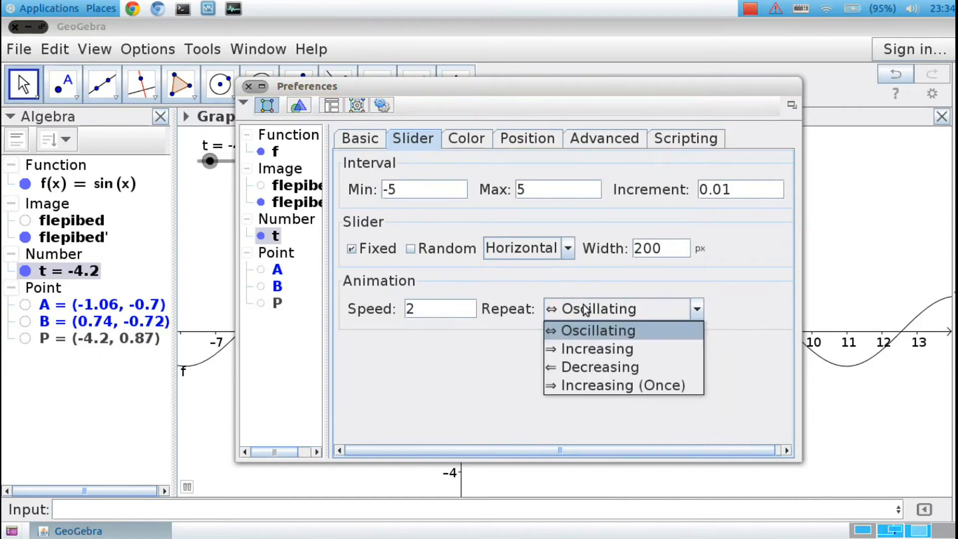
click(576, 345)
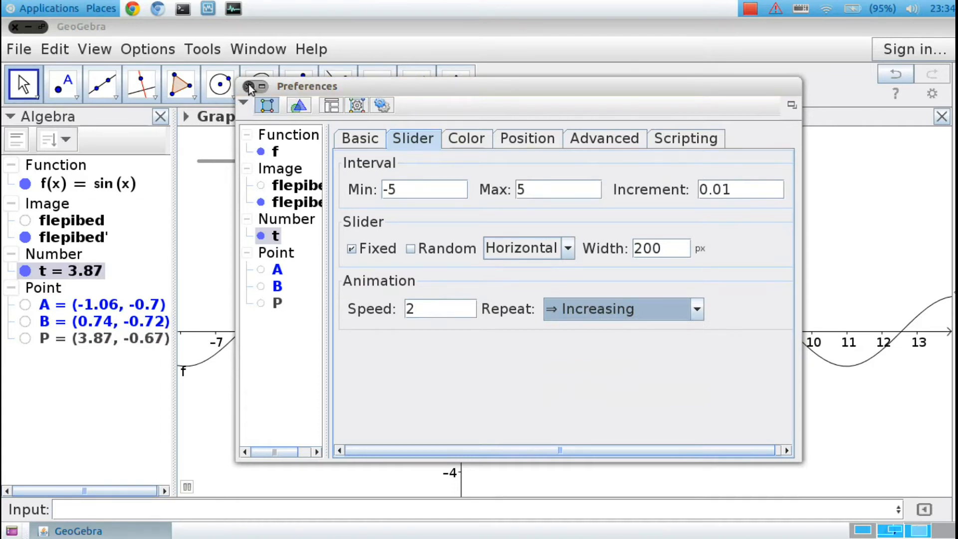
click(403, 192)
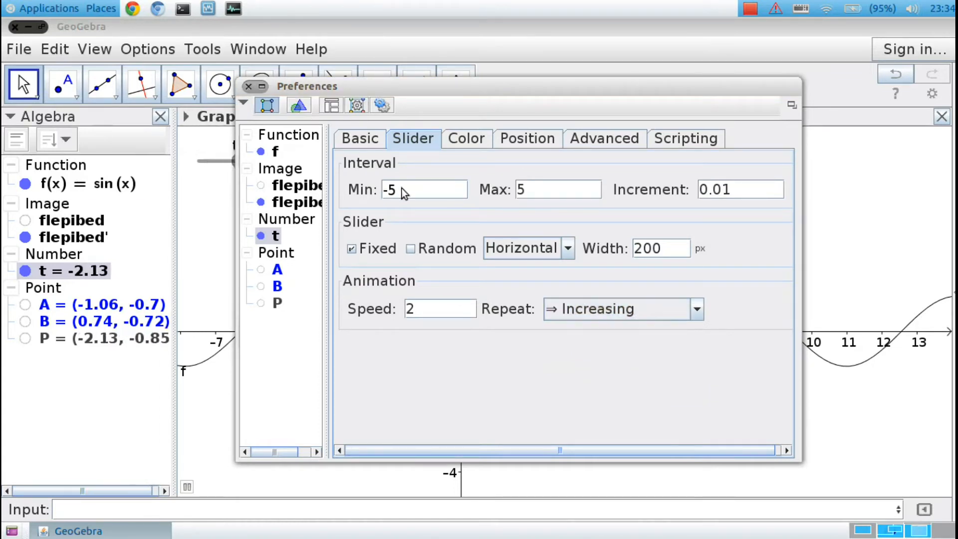
click(248, 86)
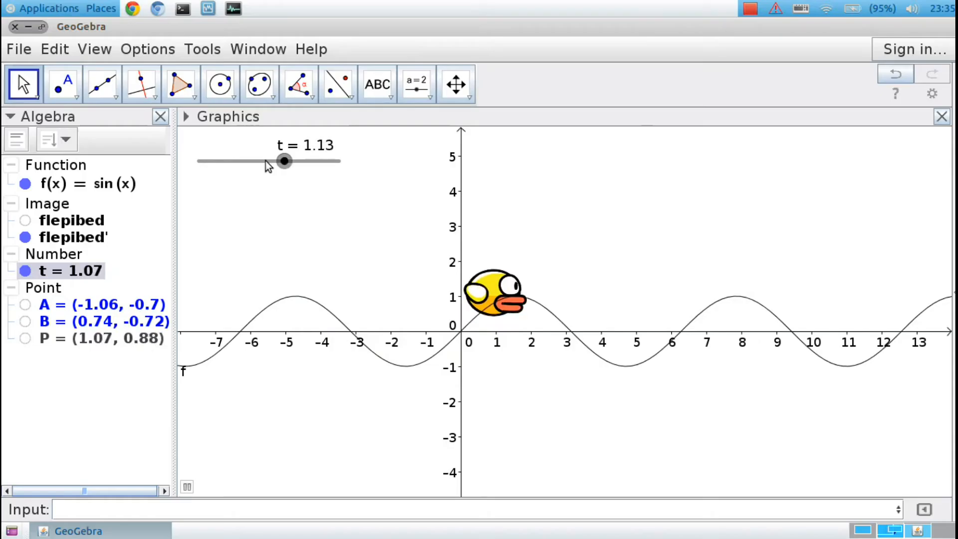
Set the minimum of slider t to x(Corner[1]) in its object properties.
drag(268, 165, 319, 163)
right_click(82, 270)
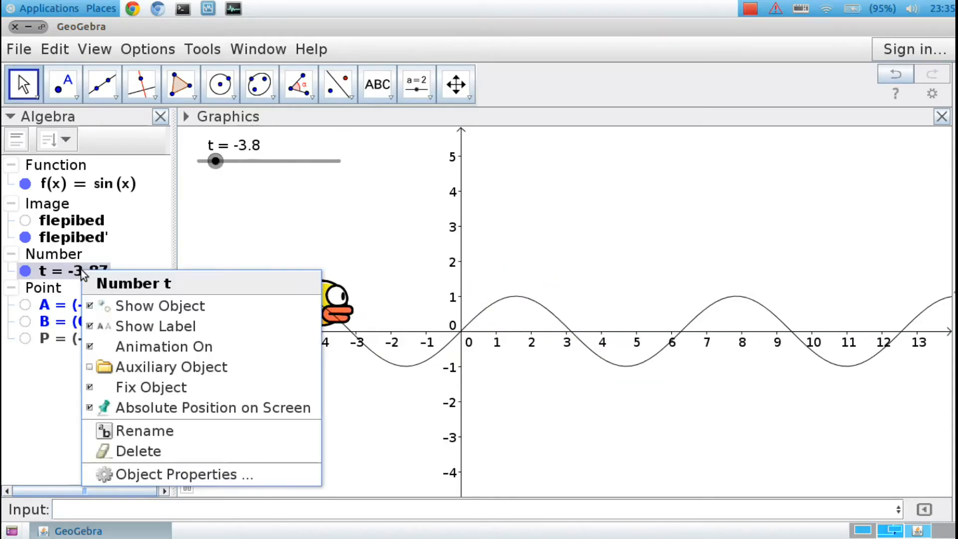
click(128, 474)
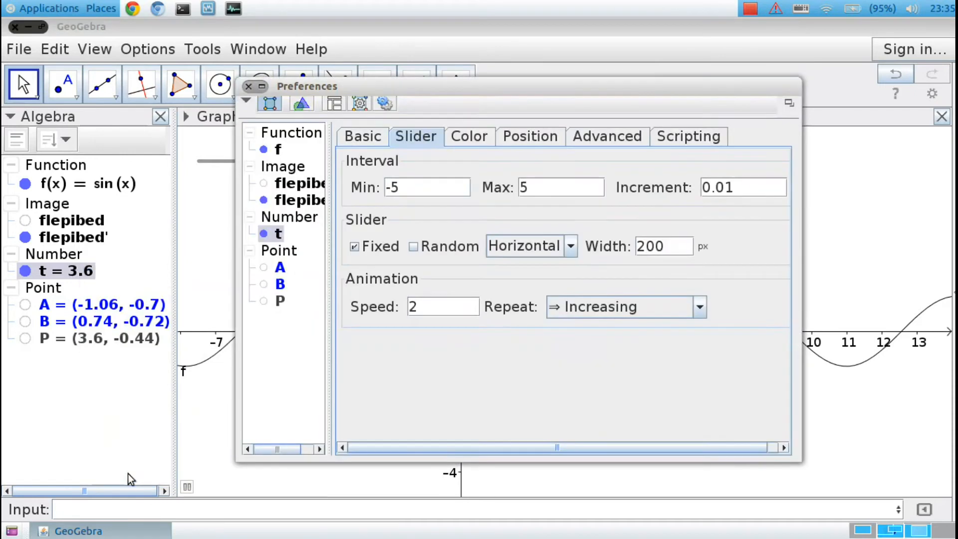
click(379, 189)
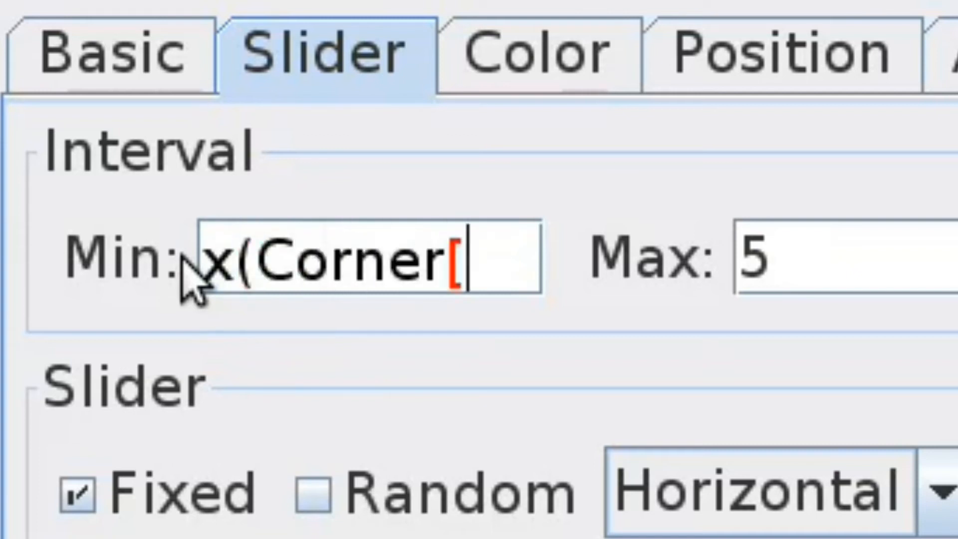
text())
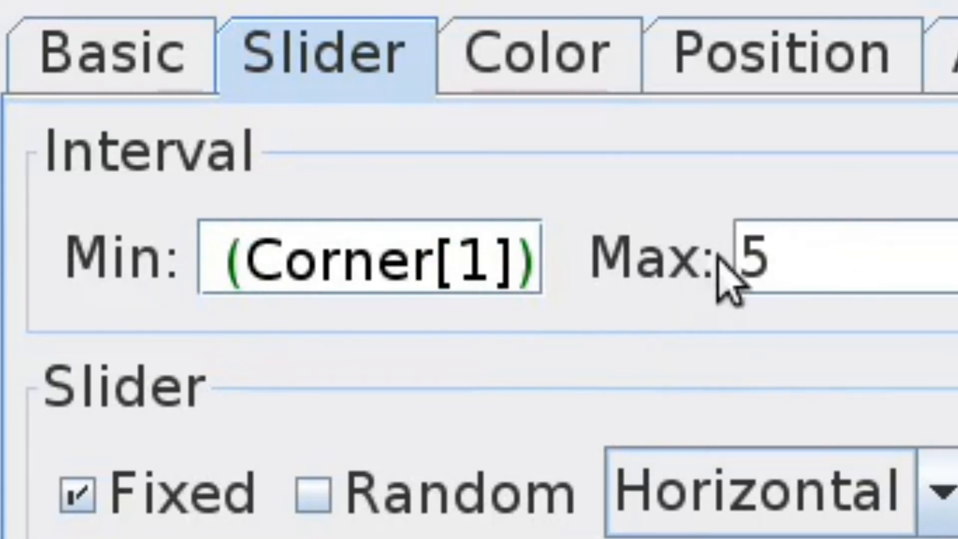
Set the maximum of slider t to x(Corner[2]) and close the preferences.
drag(816, 245, 695, 251)
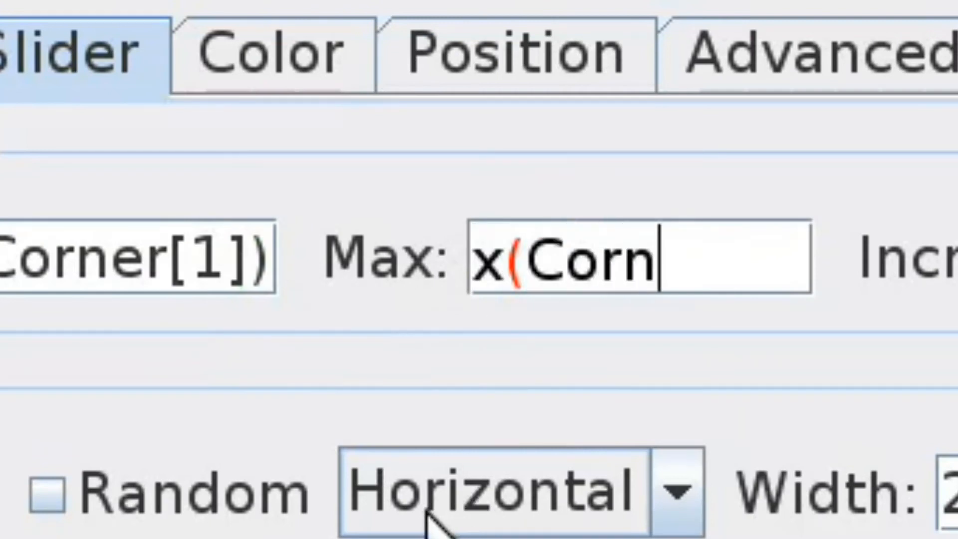
text())
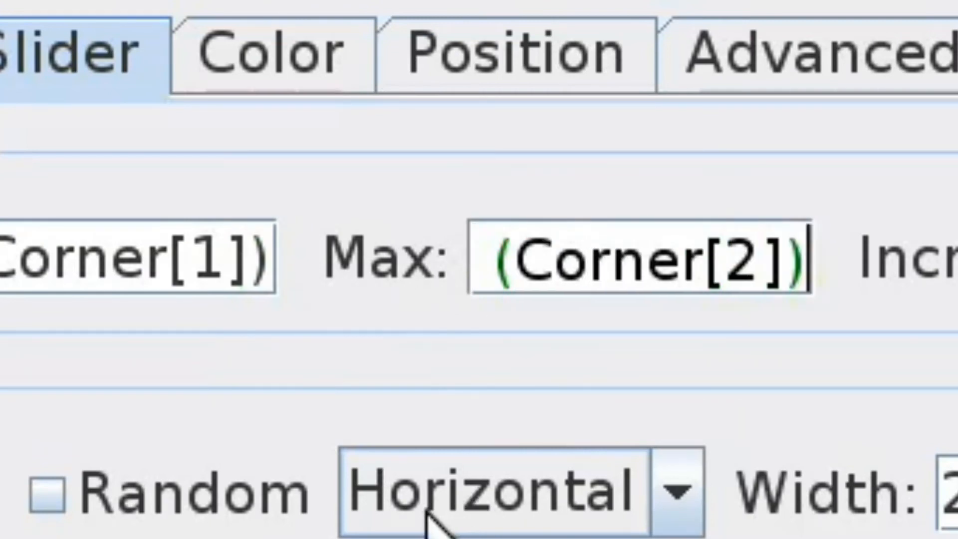
key(Return)
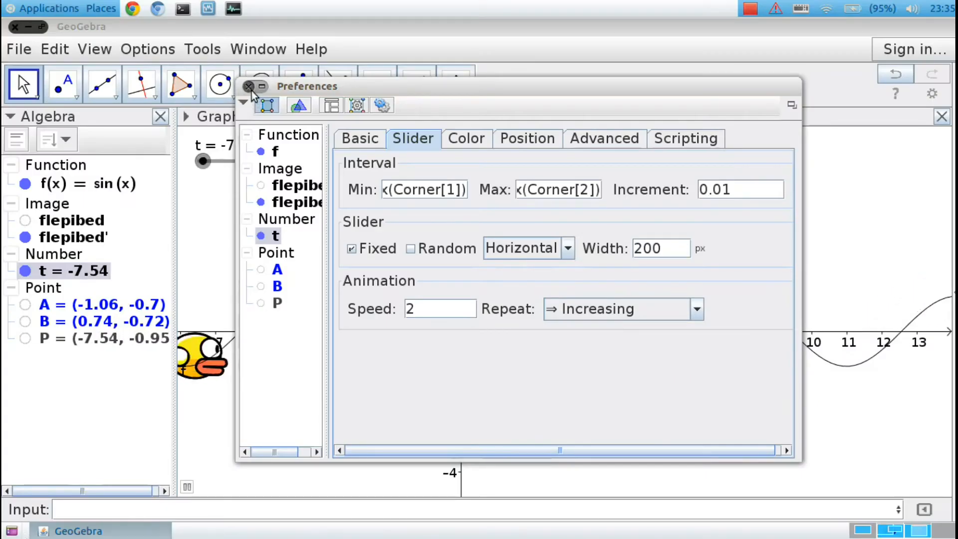
click(249, 86)
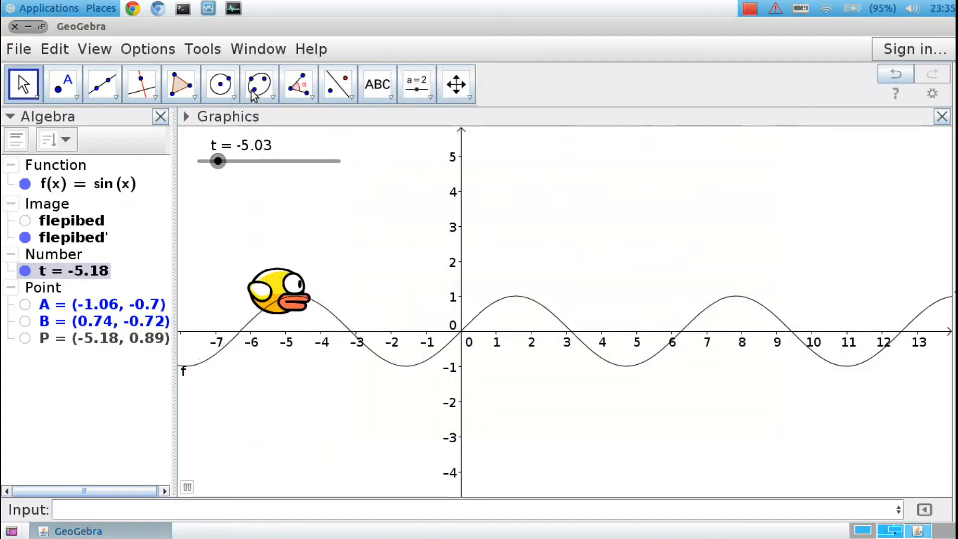
Pan the graphics view both ways along the x-axis to check the bird's travel range, and return to the Move tool.
click(464, 84)
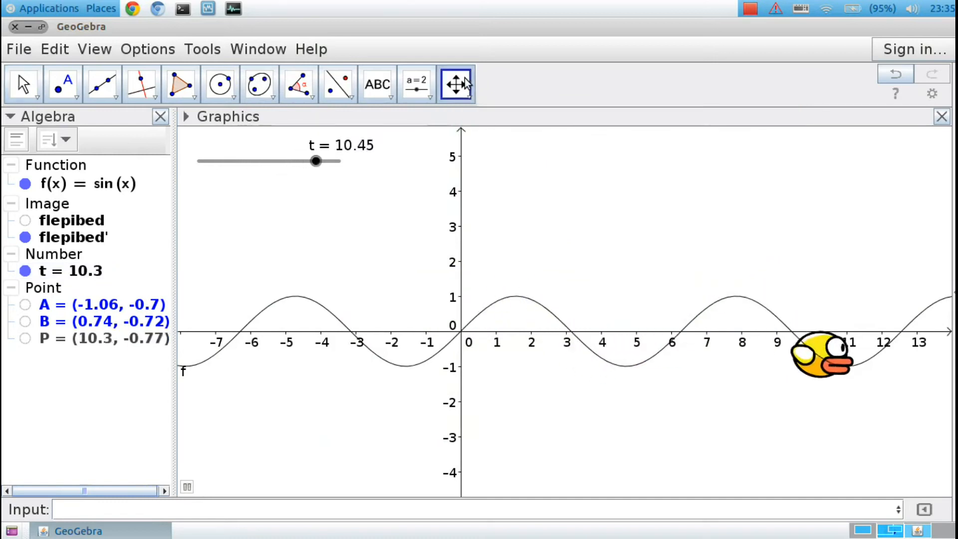
click(464, 84)
click(557, 123)
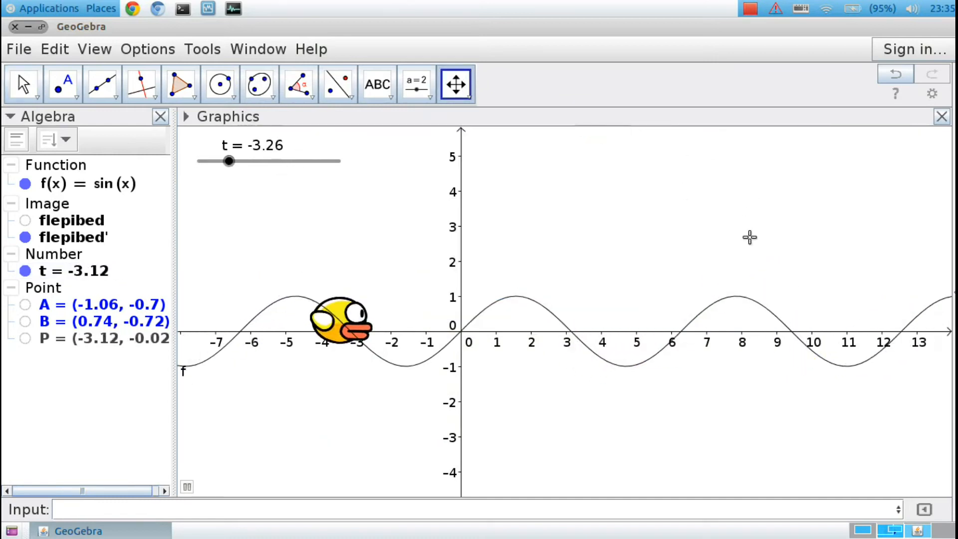
drag(748, 237, 488, 225)
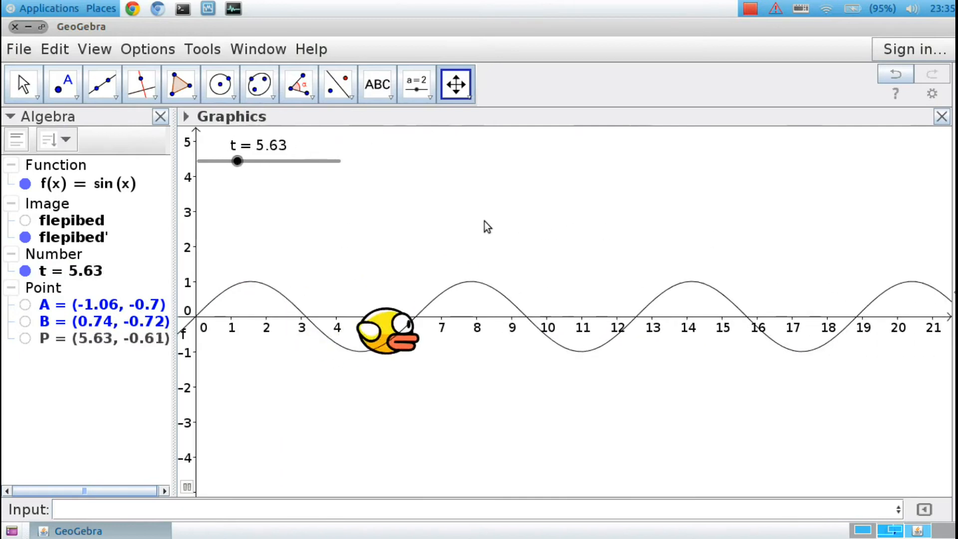
drag(267, 222, 660, 243)
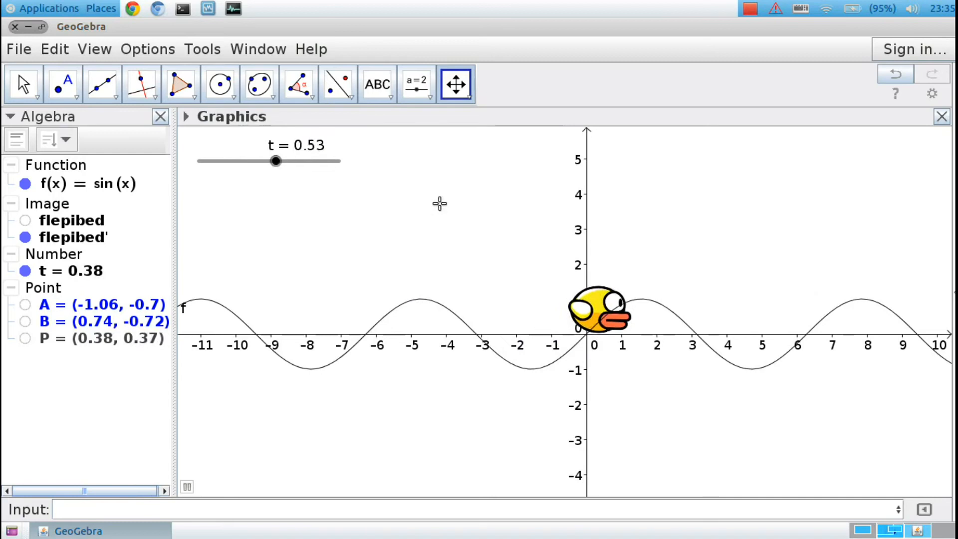
click(24, 83)
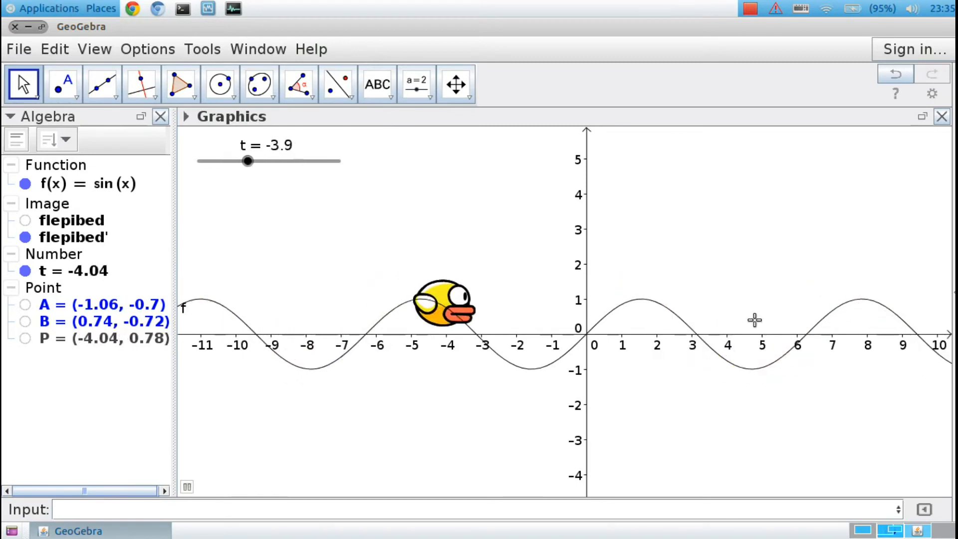
Create the derivative of the sine function with Derivative[f].
click(683, 514)
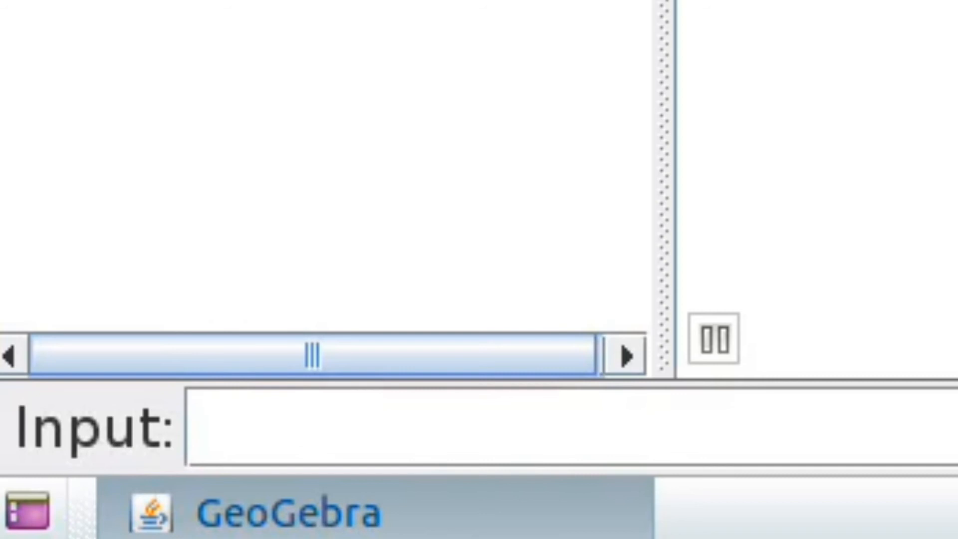
text(erivat)
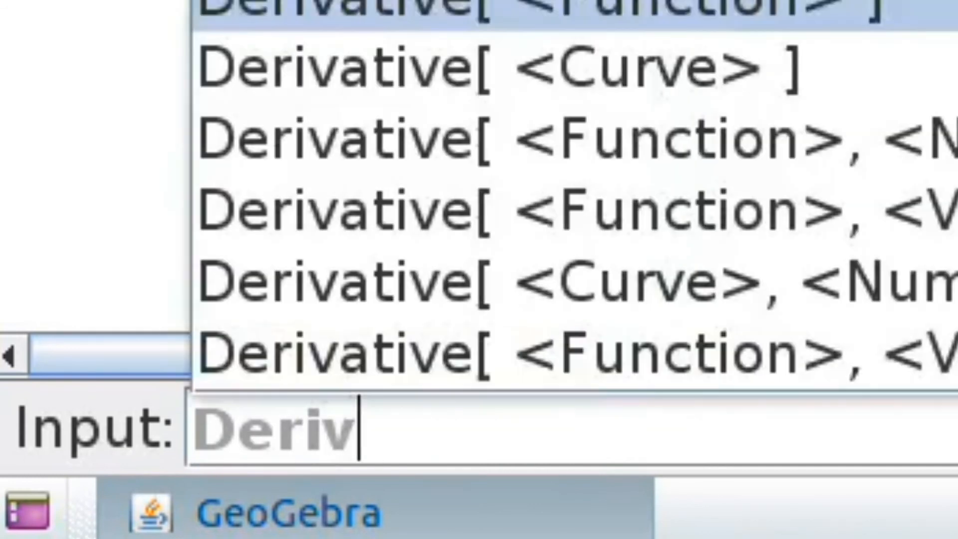
text(ive[f)
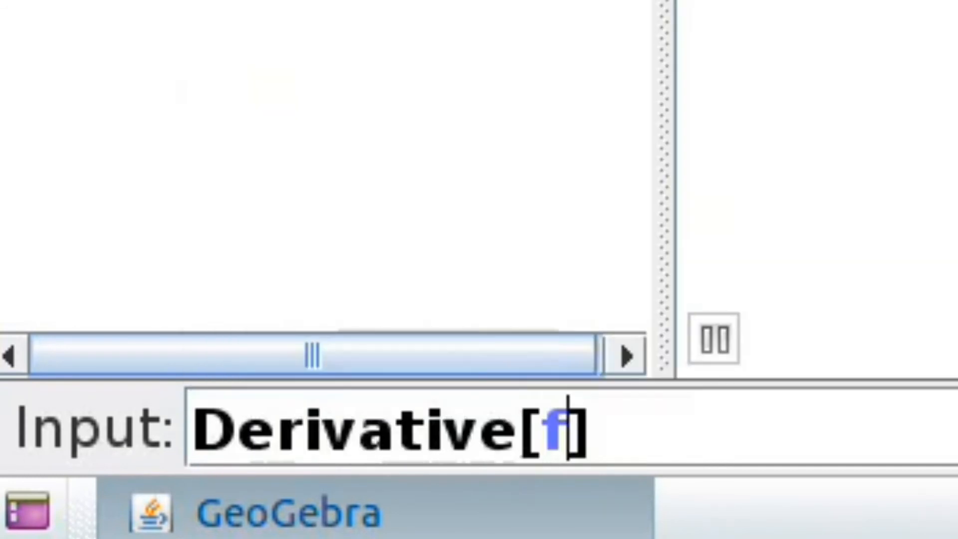
key(Return)
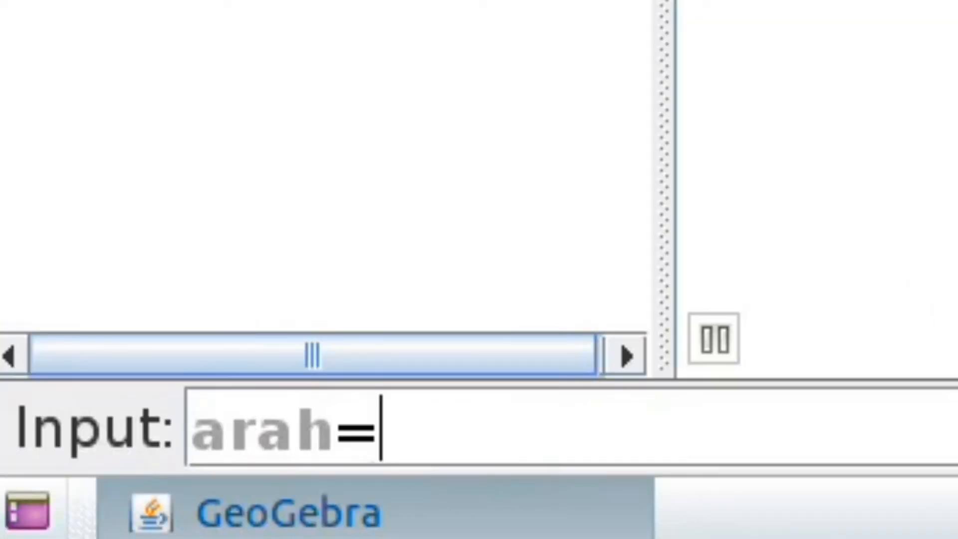
Define the number arah=arctan(f'(t)) as the direction angle of the curve at t.
text(ara)
key(BackSpace)
text(cta)
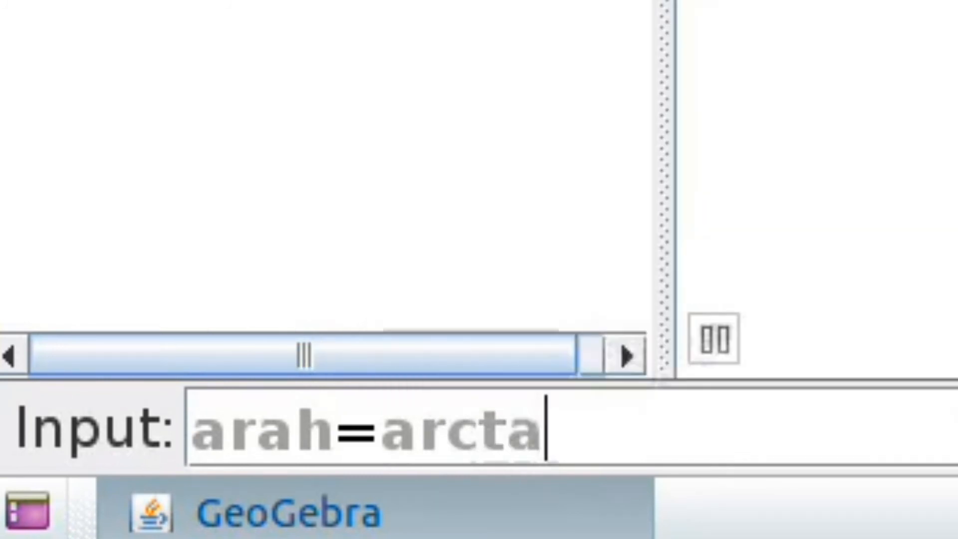
text(n)
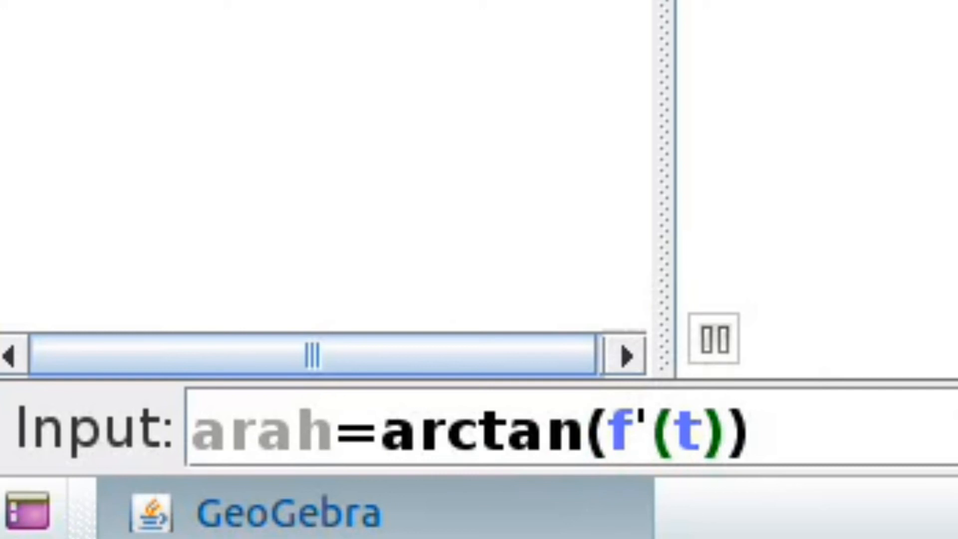
text((f'(t))
key(Return)
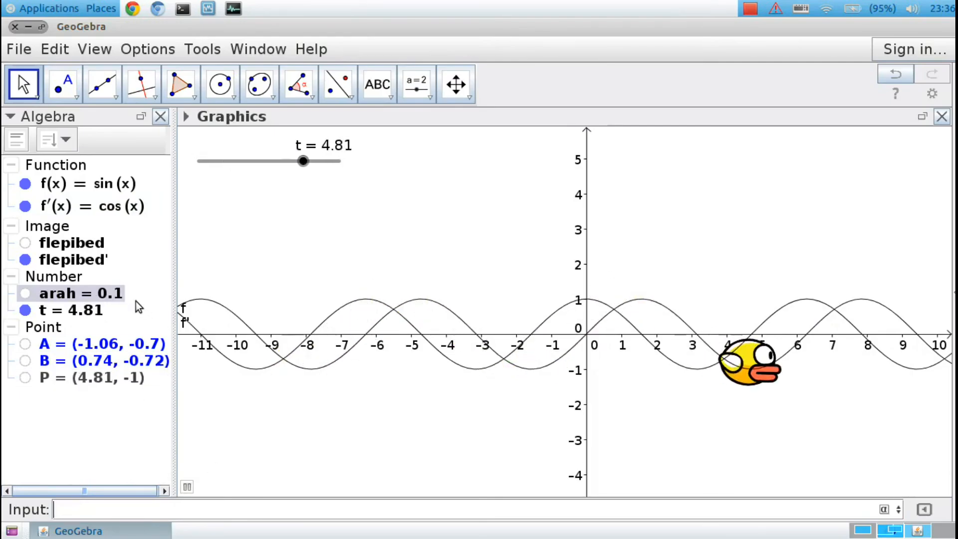
Redefine the image flepibed' as Translate[Rotate[flepibed,arah], P] in its object properties and close the preferences.
right_click(98, 259)
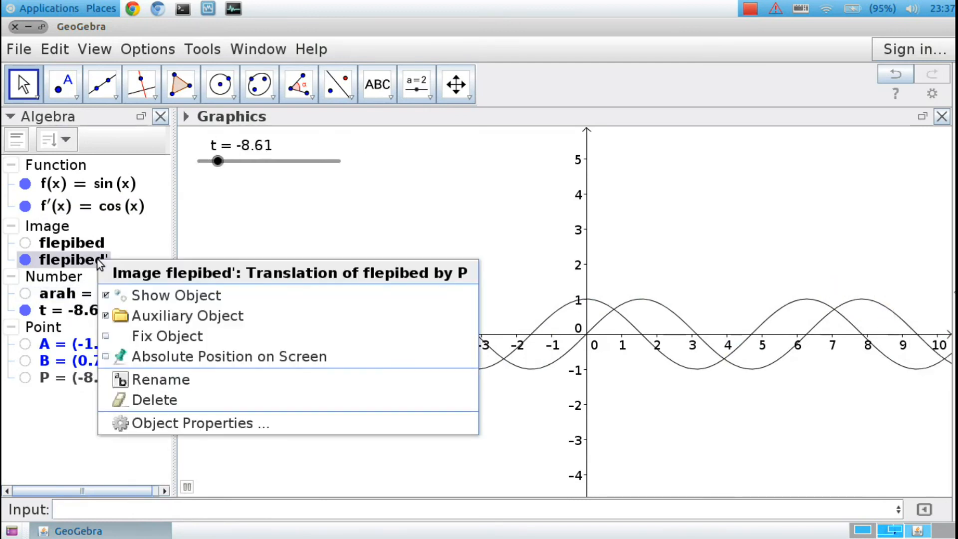
click(151, 432)
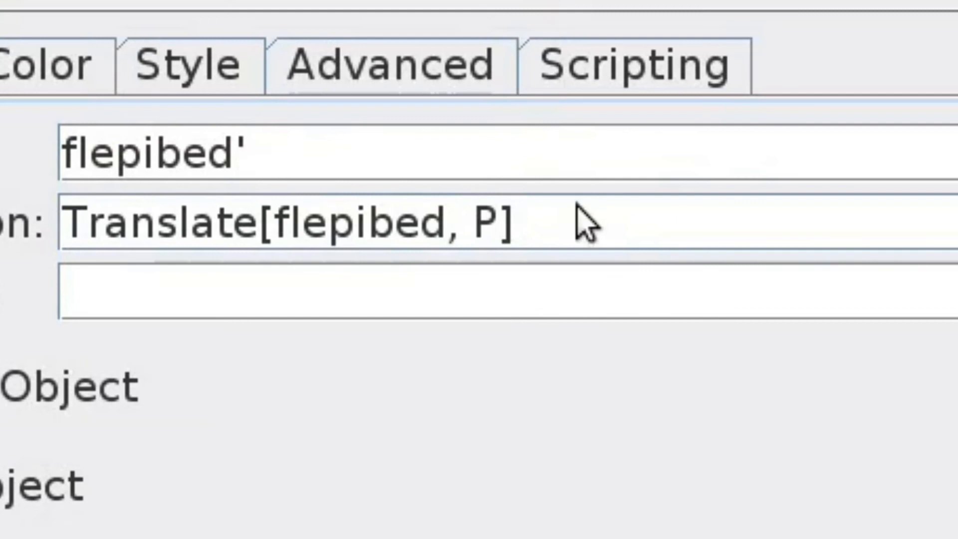
click(584, 222)
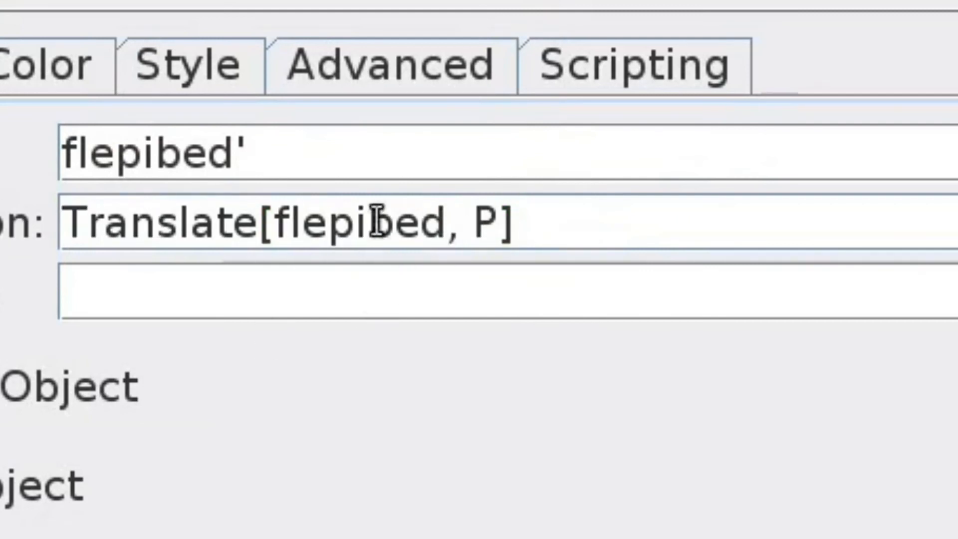
double_click(354, 221)
text(R)
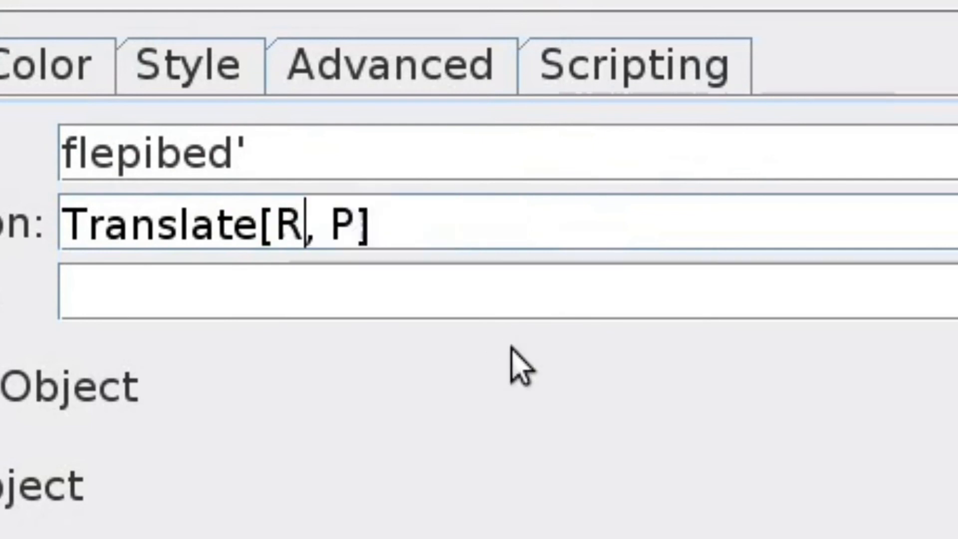
text(otate[)
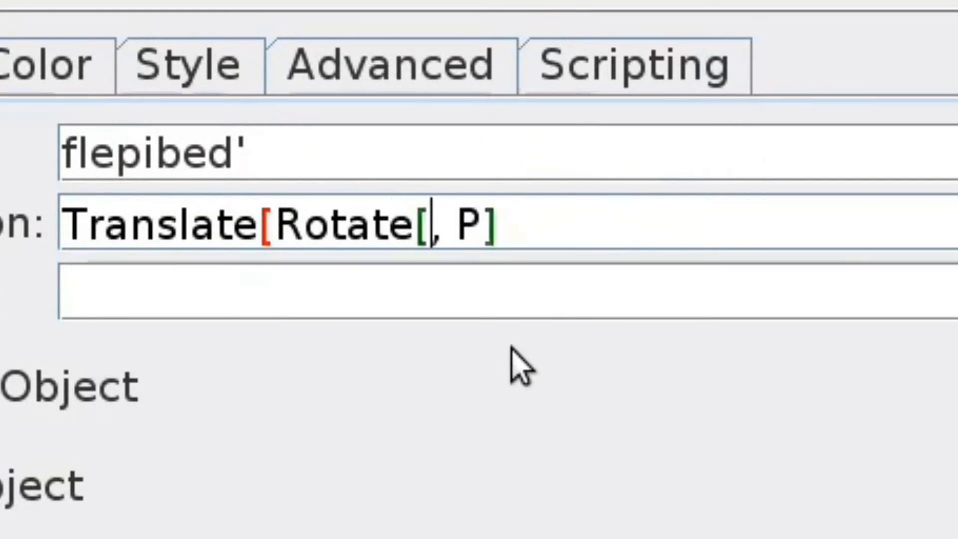
text(flepibed,arah)
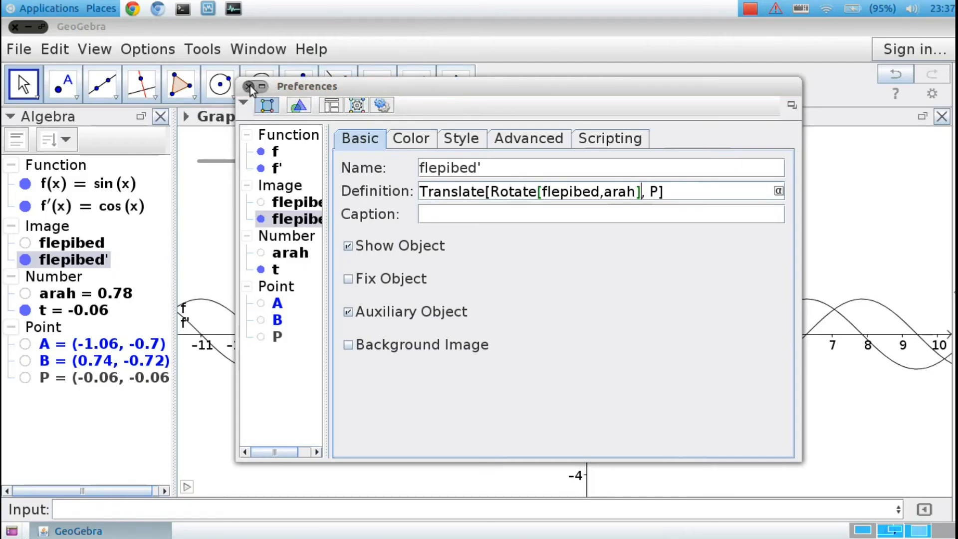
click(250, 86)
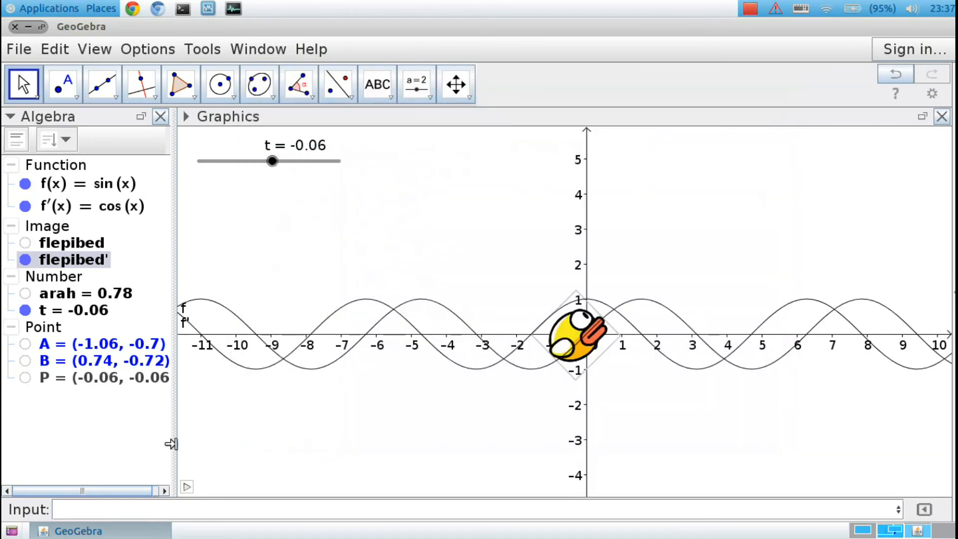
Restart the slider animation and hide the graph of the derivative f'(x).
click(187, 486)
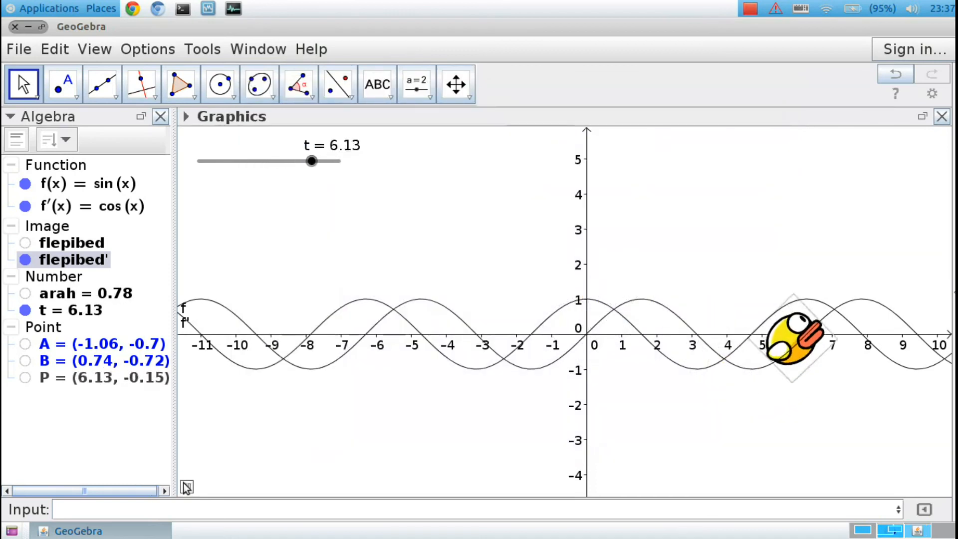
click(24, 206)
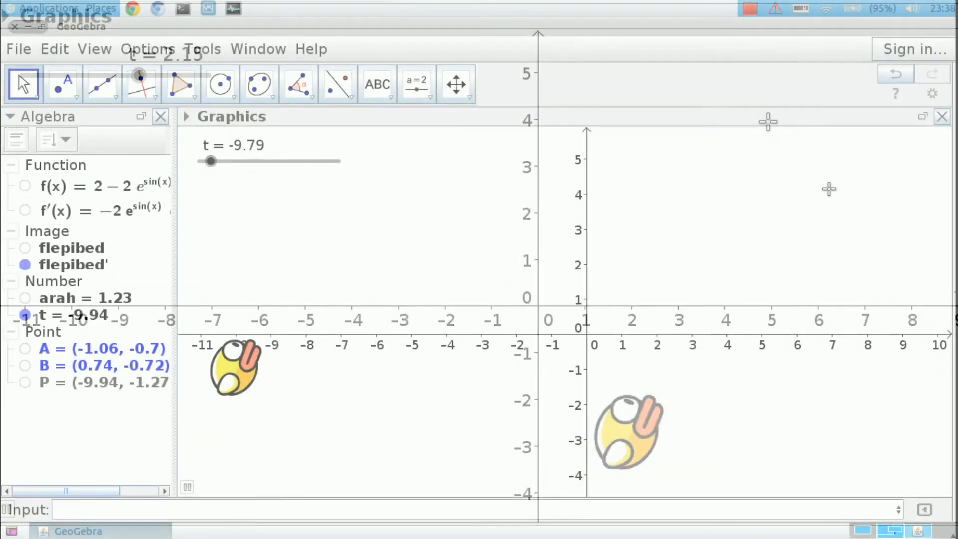
Hide the axes of the graphics view and set its background color to light greyish blue, then close the preferences.
right_click(828, 188)
click(826, 222)
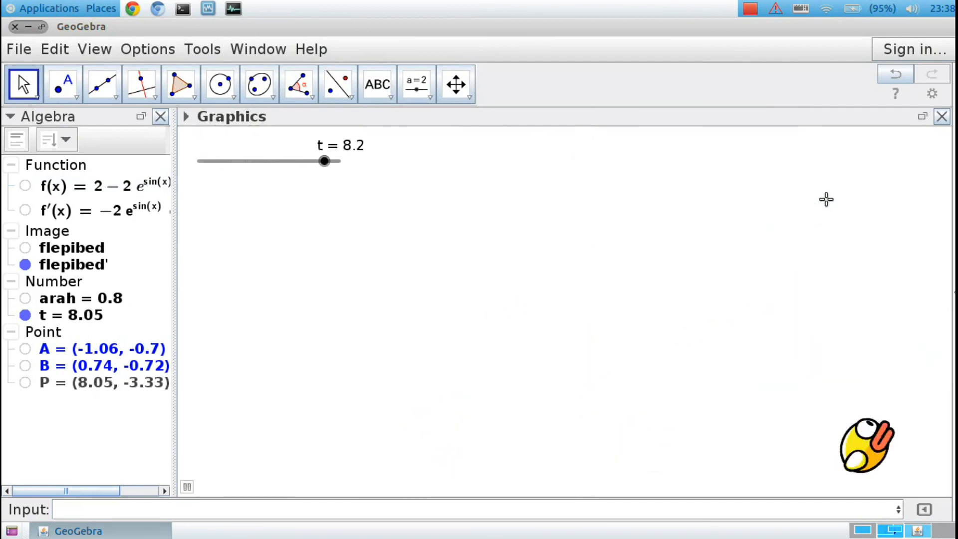
right_click(825, 199)
click(840, 383)
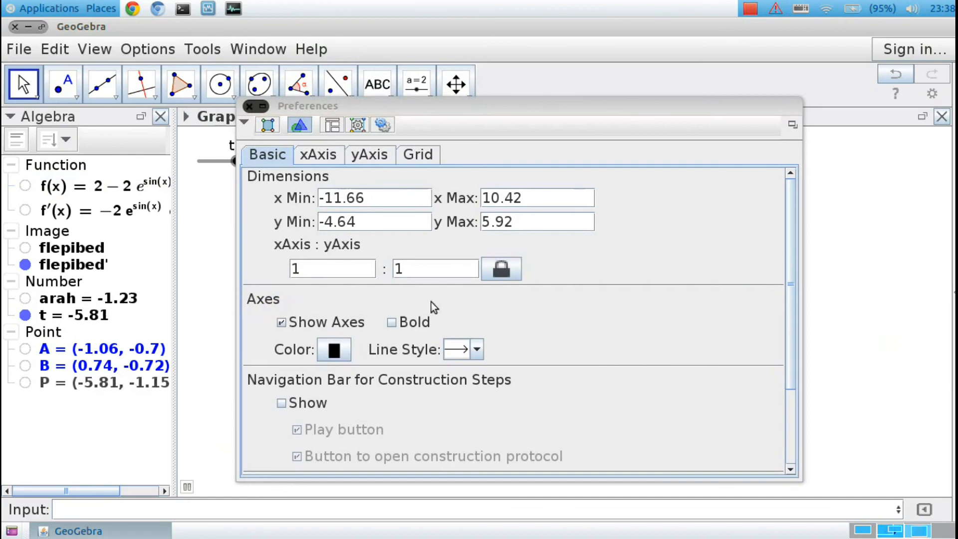
drag(791, 299, 708, 465)
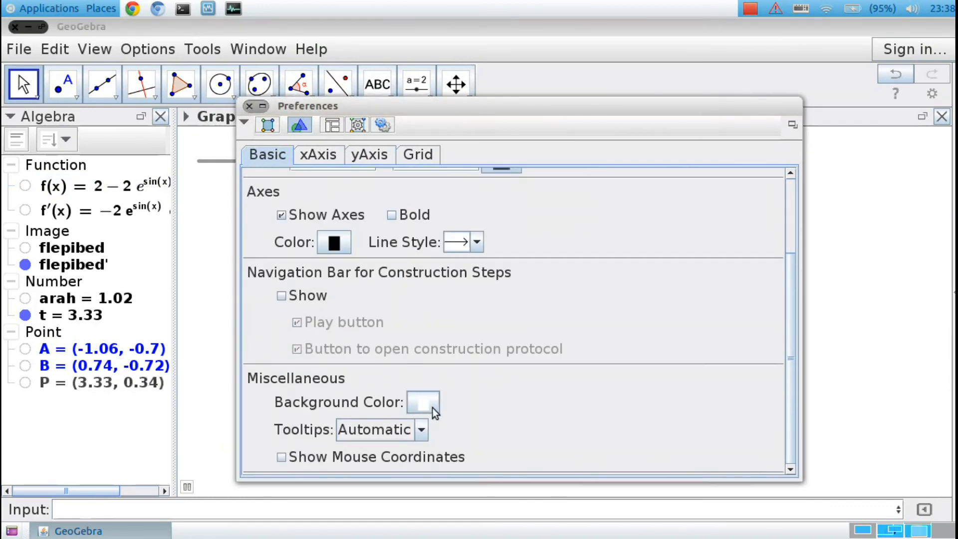
click(433, 408)
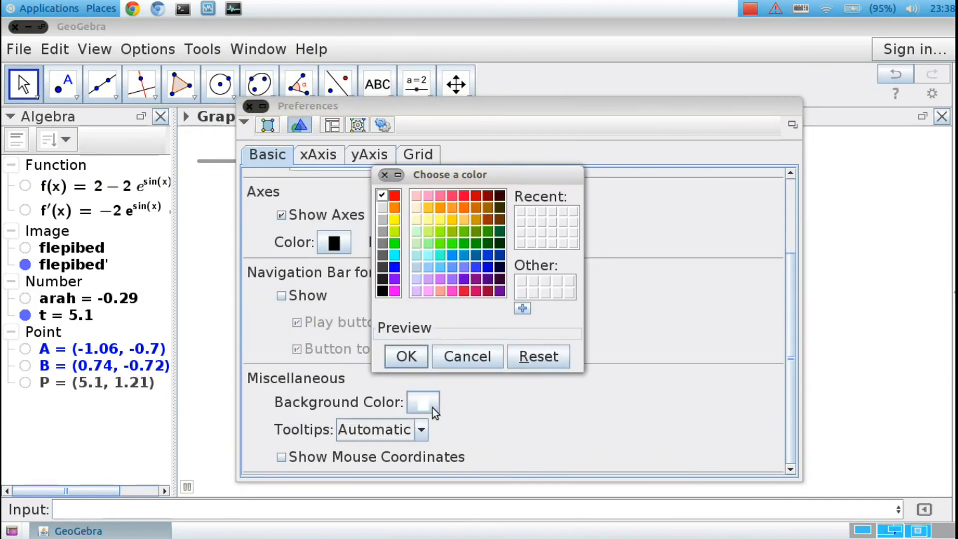
click(417, 266)
click(423, 351)
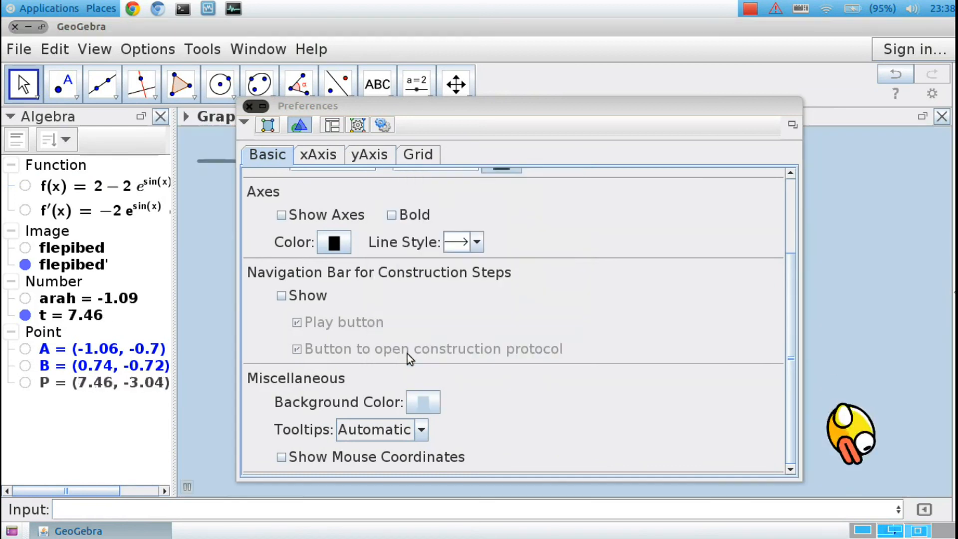
click(248, 107)
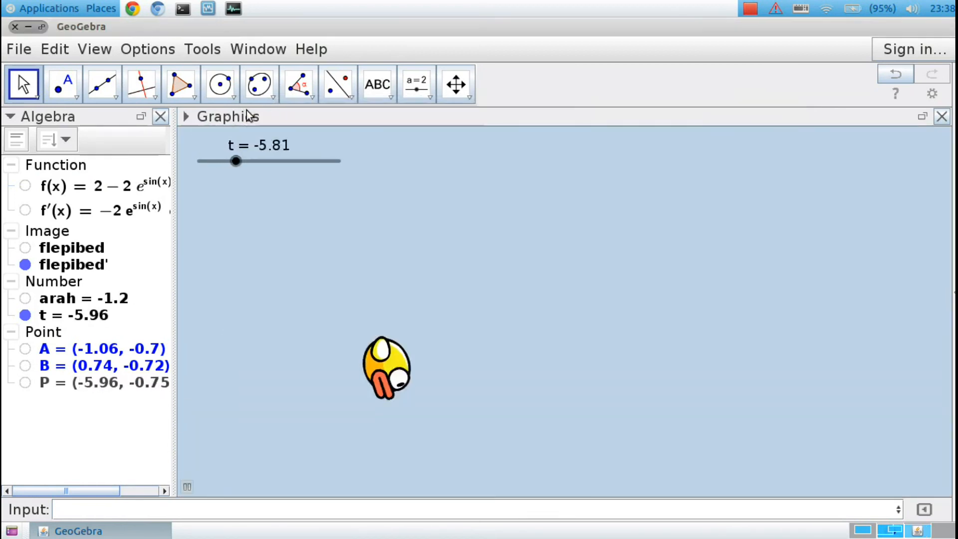